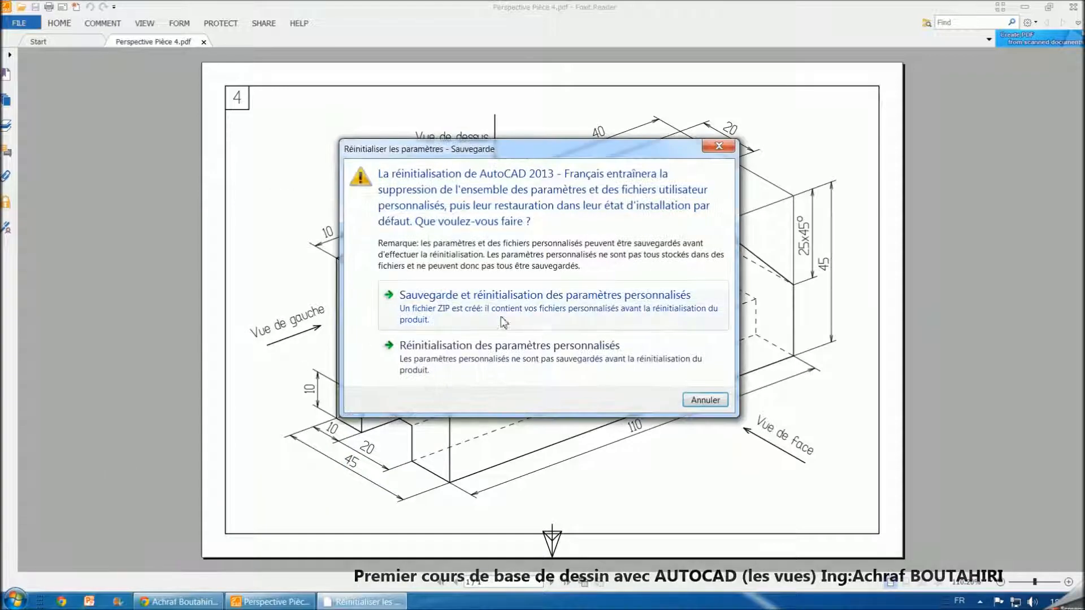
Reset the AutoCAD 2013 custom settings to their defaults without a backup and continue past the educational-product notice
left_click(508, 358)
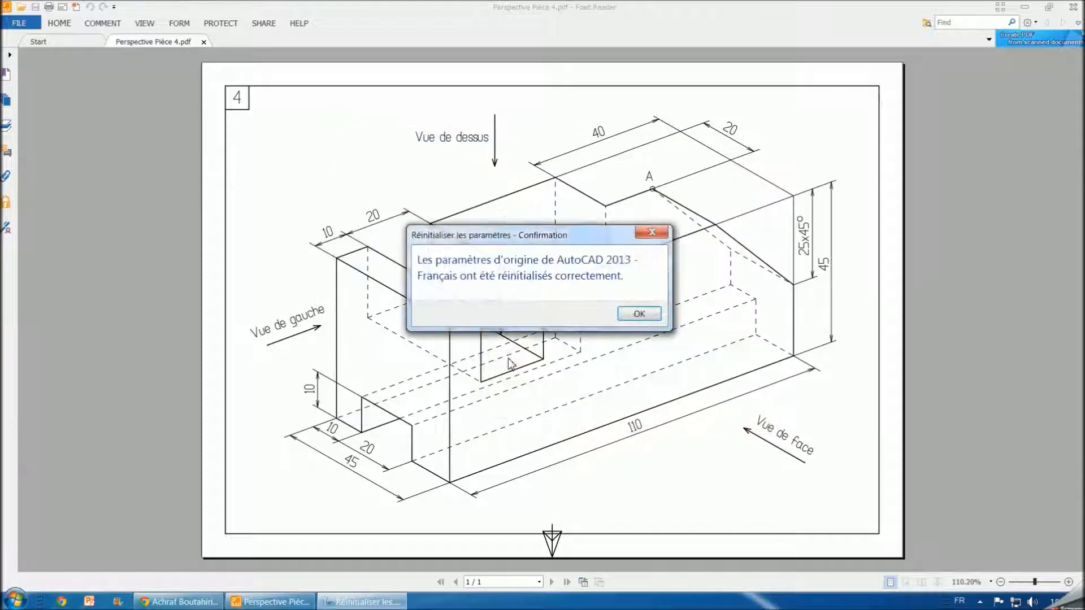
left_click(640, 313)
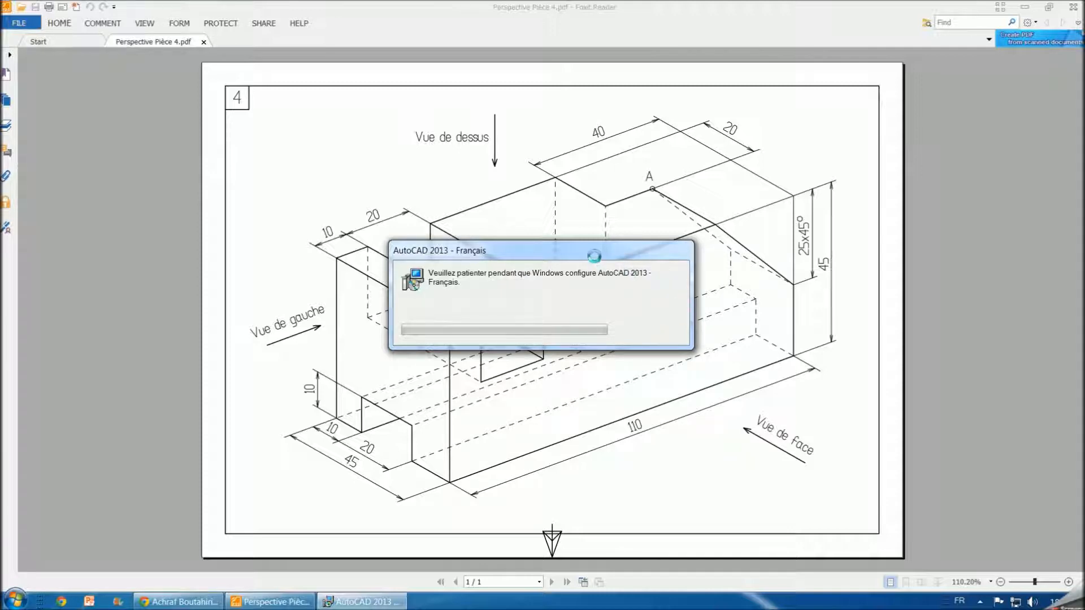
left_click_drag(596, 256, 1080, 463)
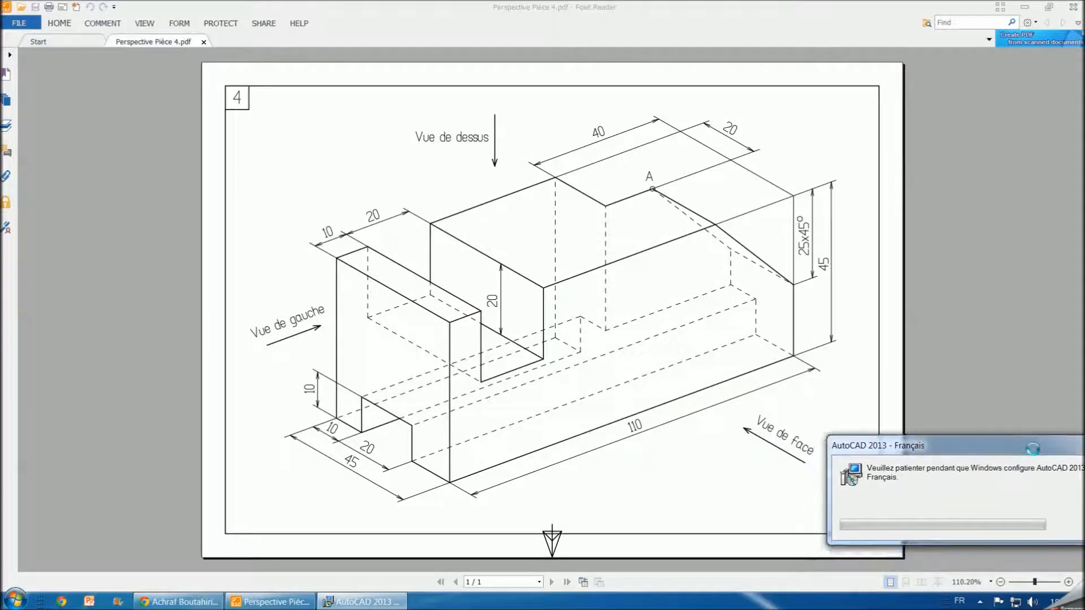
mouse_move(638, 254)
left_mouse_down()
mouse_move(935, 452)
mouse_move(990, 471)
left_mouse_up()
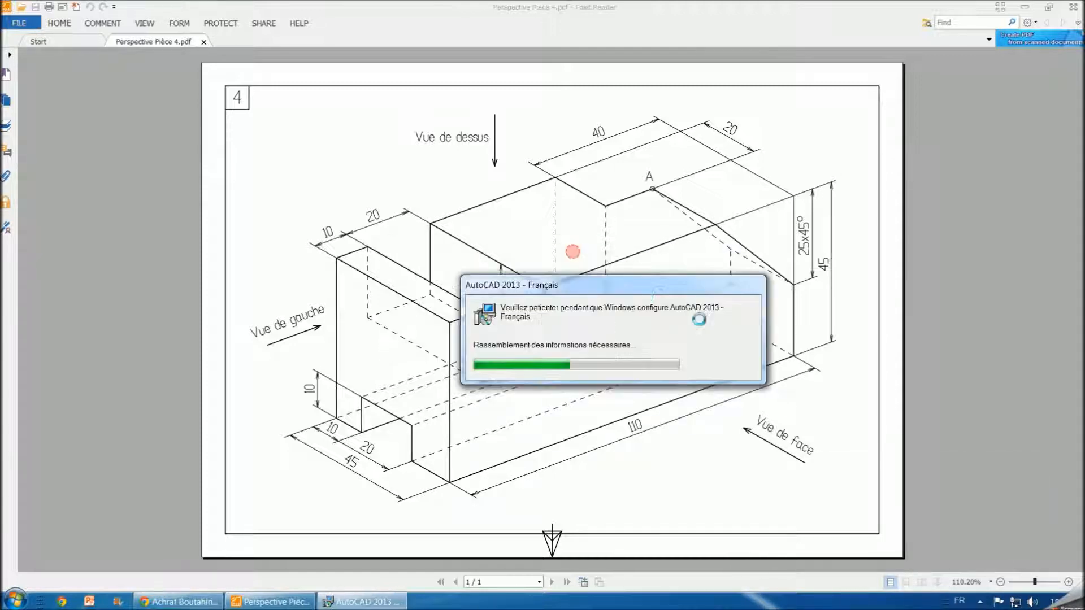
left_click_drag(569, 250, 1014, 465)
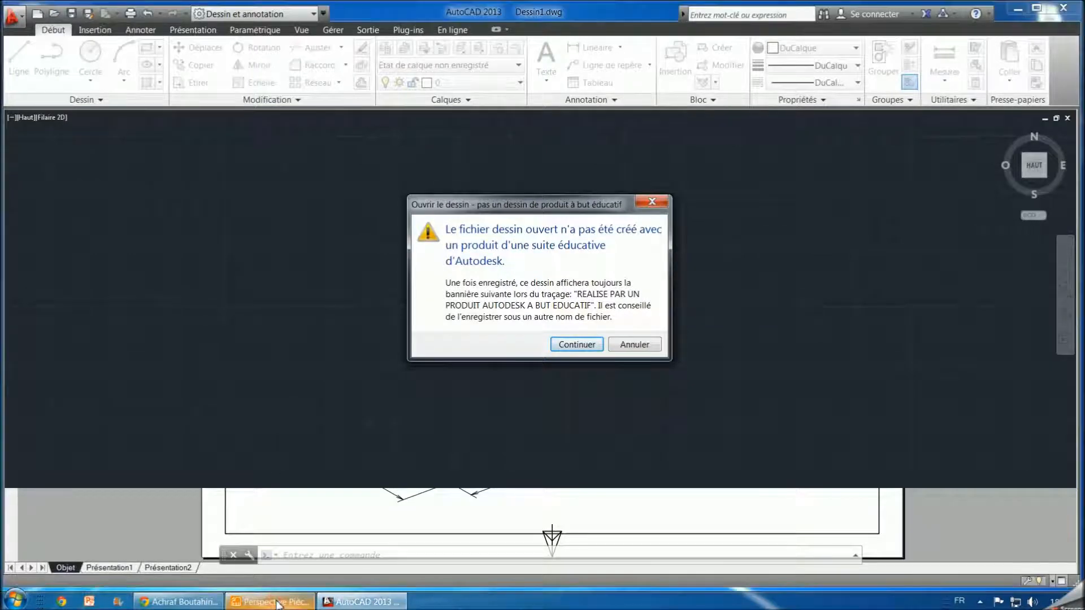
left_click(577, 344)
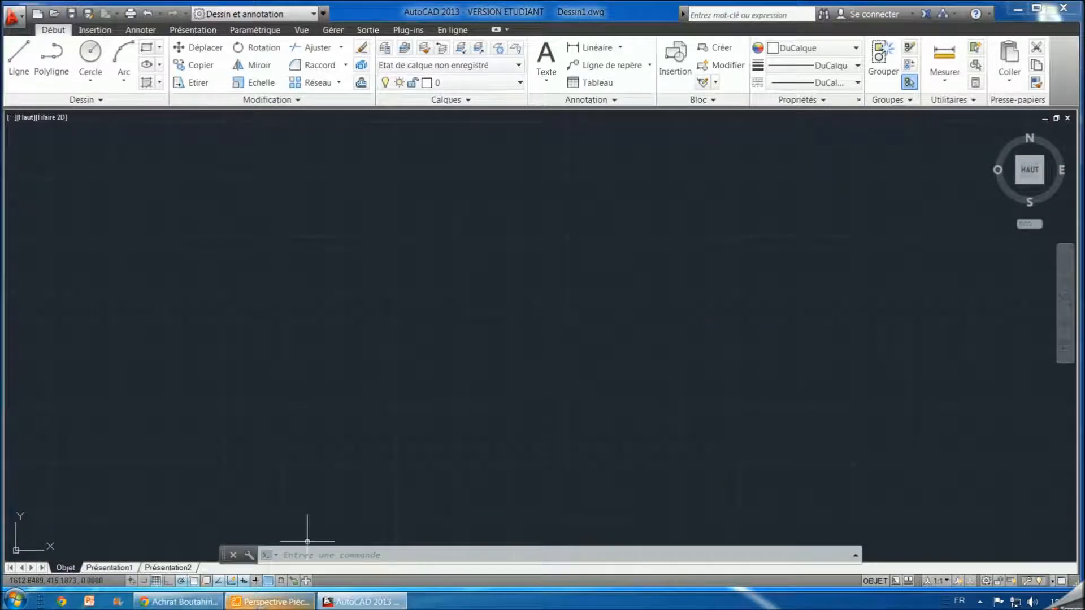
Consult the Perspective Pièce 4 PDF in Foxit Reader, then return to AutoCAD and dismiss its welcome window
left_click(266, 602)
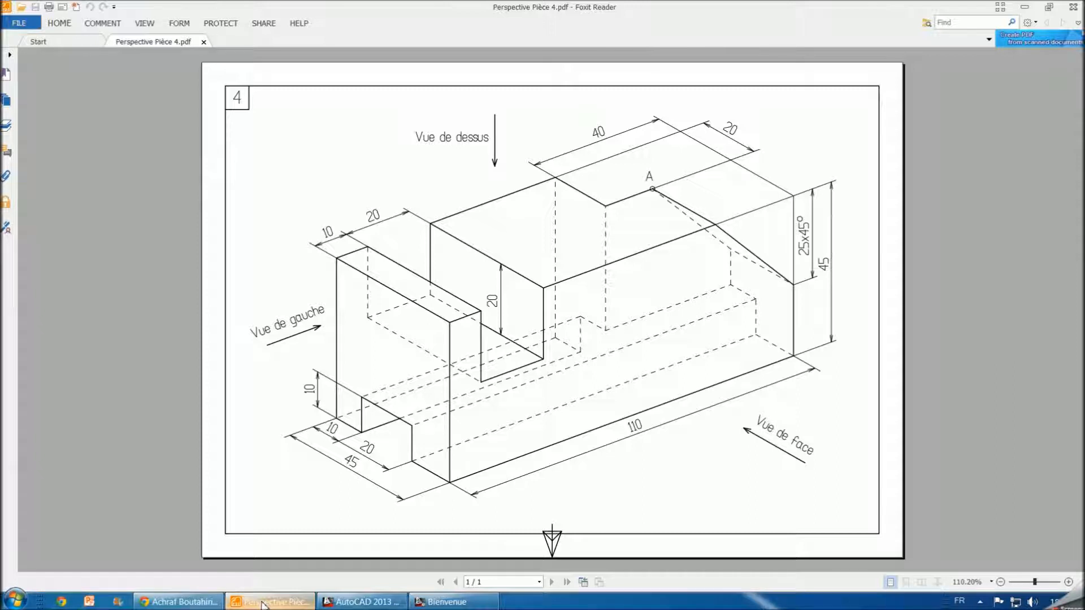
left_click(360, 602)
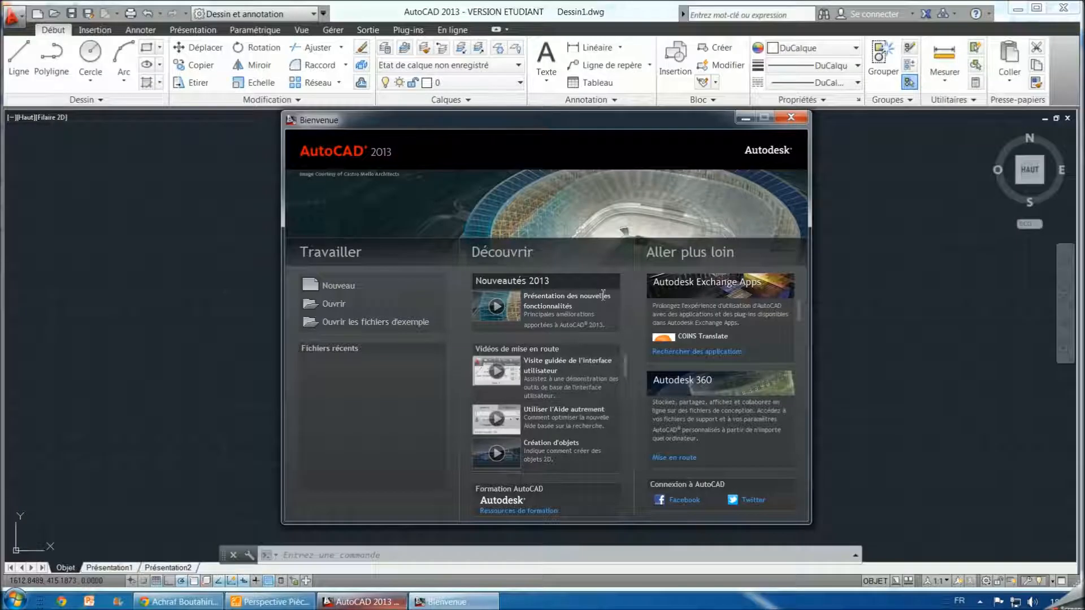
left_click(792, 120)
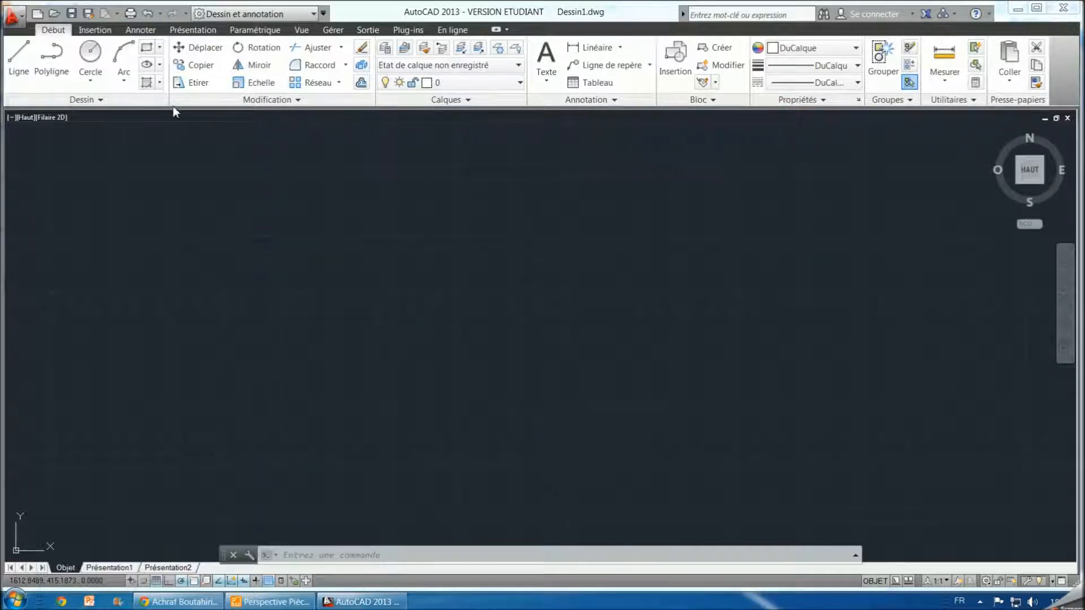
left_click(149, 50)
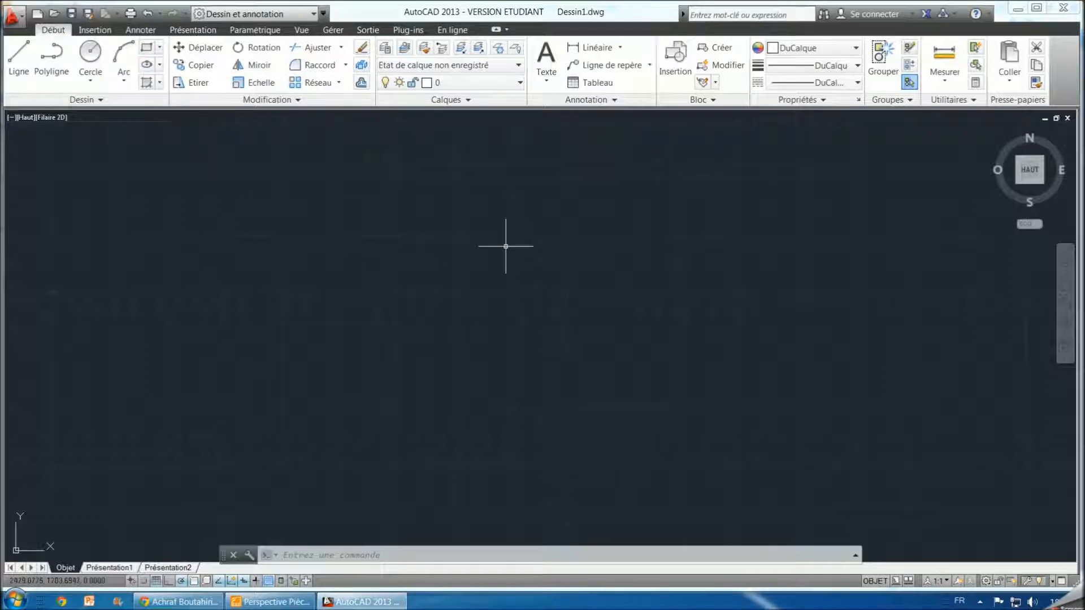
left_click(422, 208)
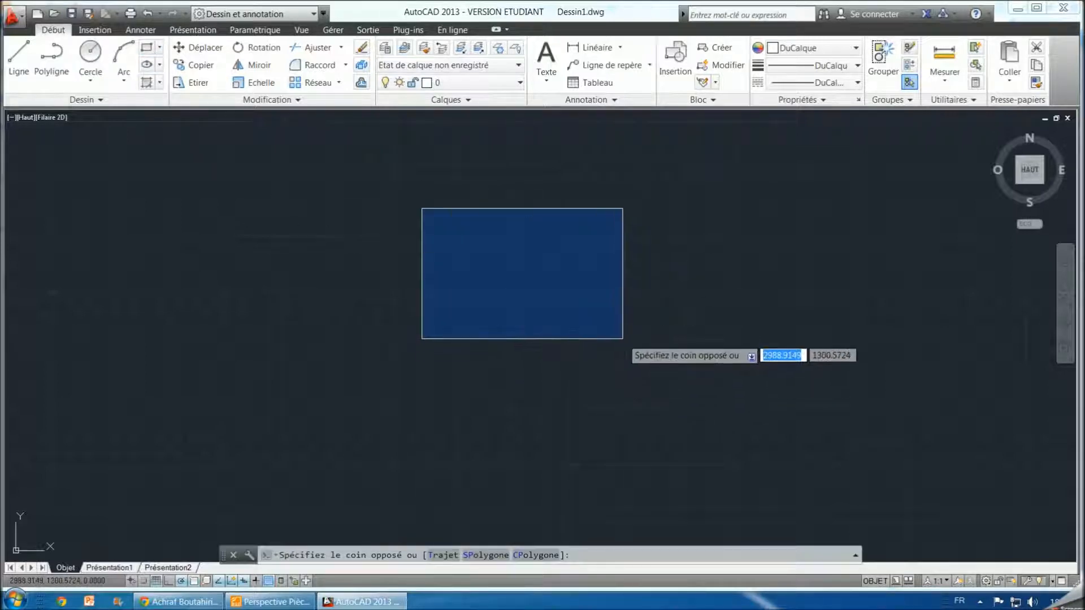
key("Escape")
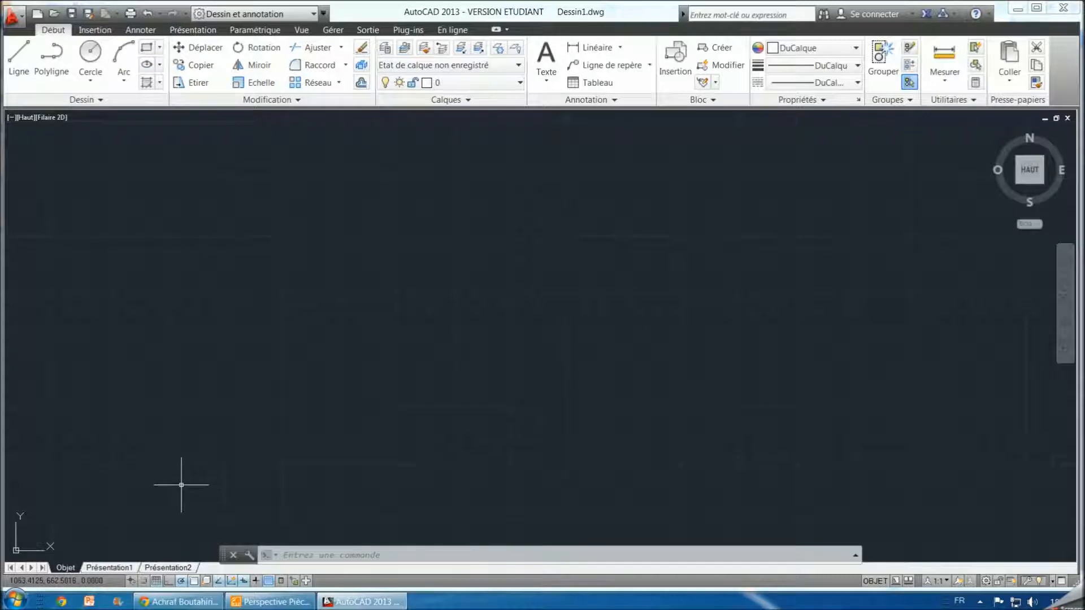
Turn on inferred constraints and set polar tracking to 45° increments
left_click(131, 581)
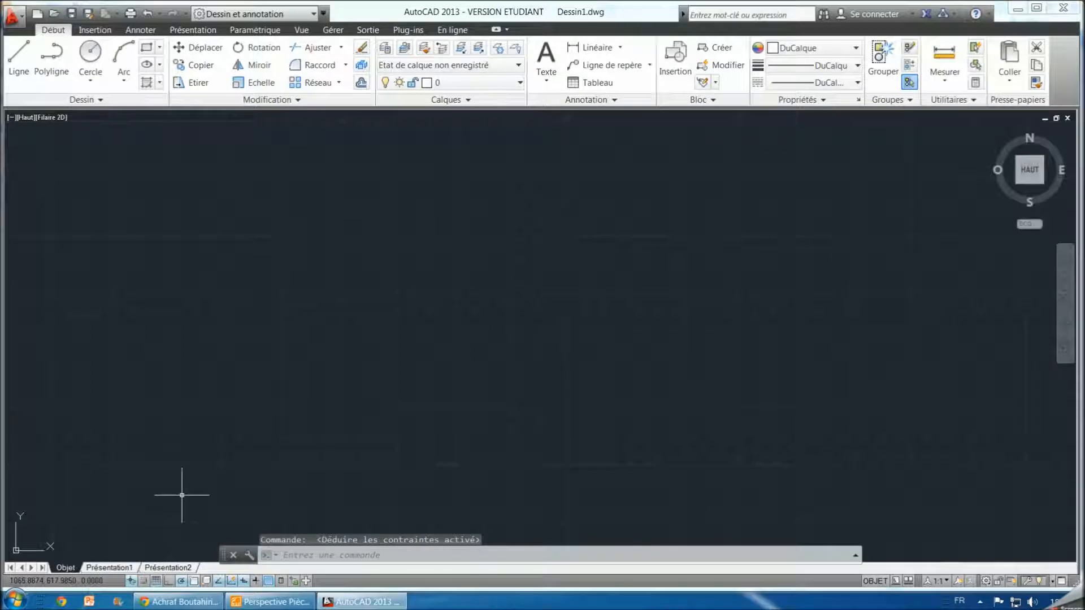
left_click(182, 582)
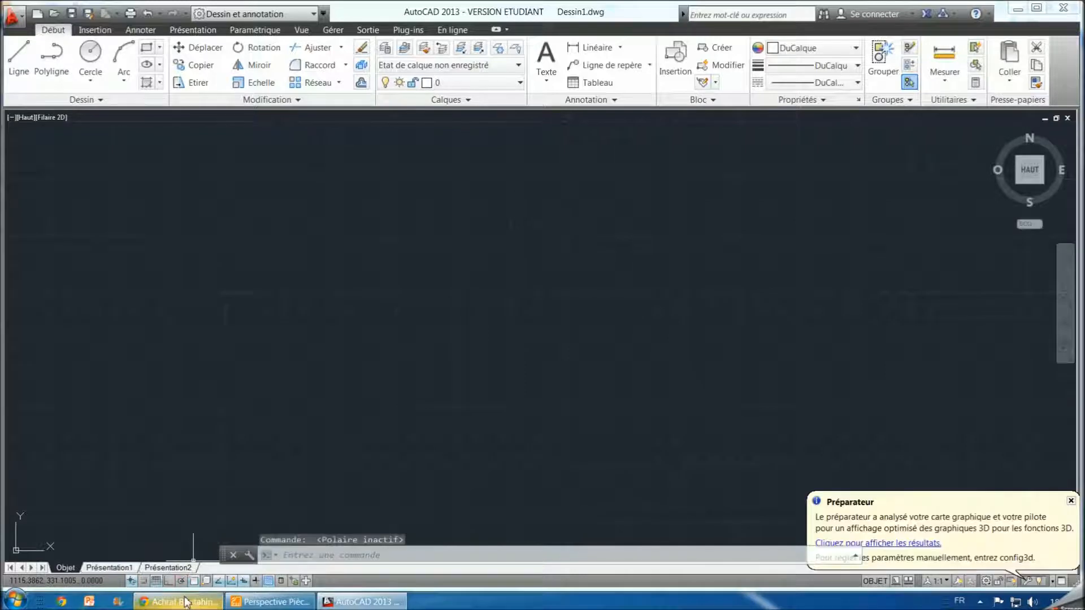
left_click(181, 582)
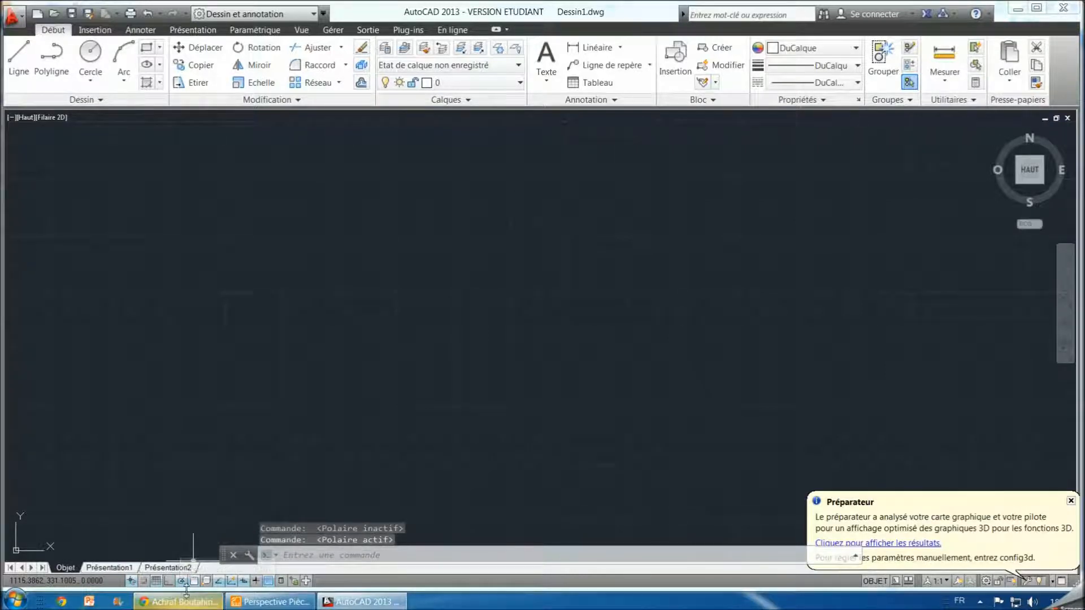
right_click(182, 584)
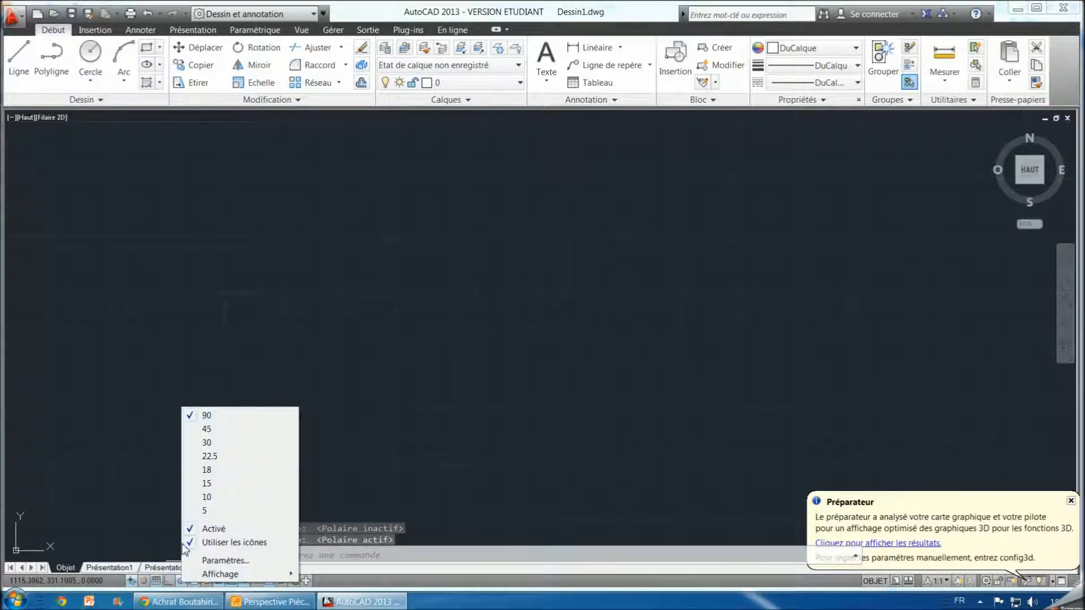
left_click(207, 429)
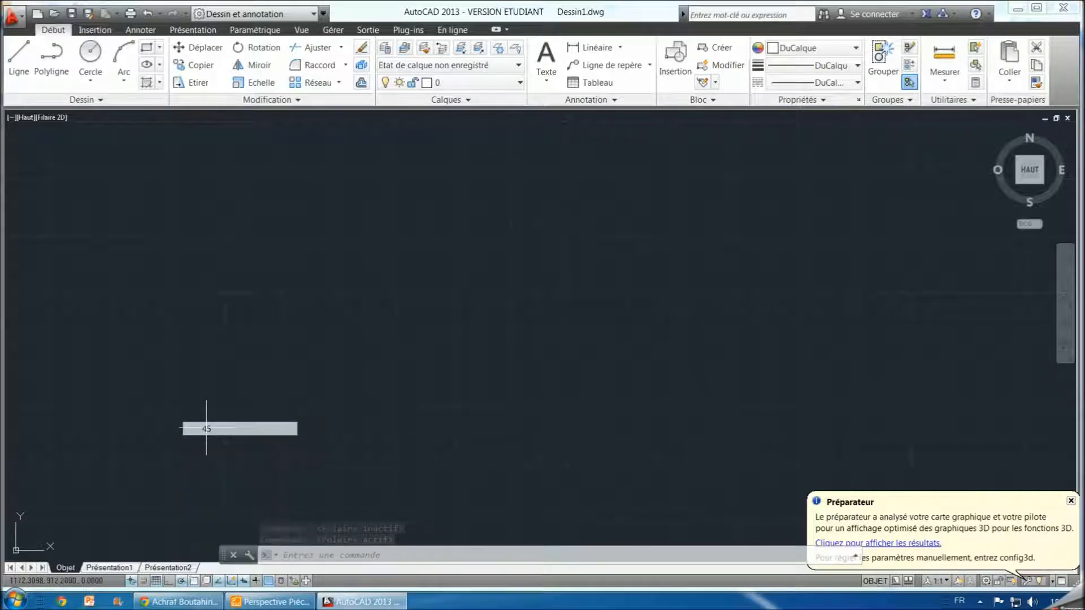
Enable all object snap modes and check the same drafting settings from the object snap tracking options
right_click(197, 582)
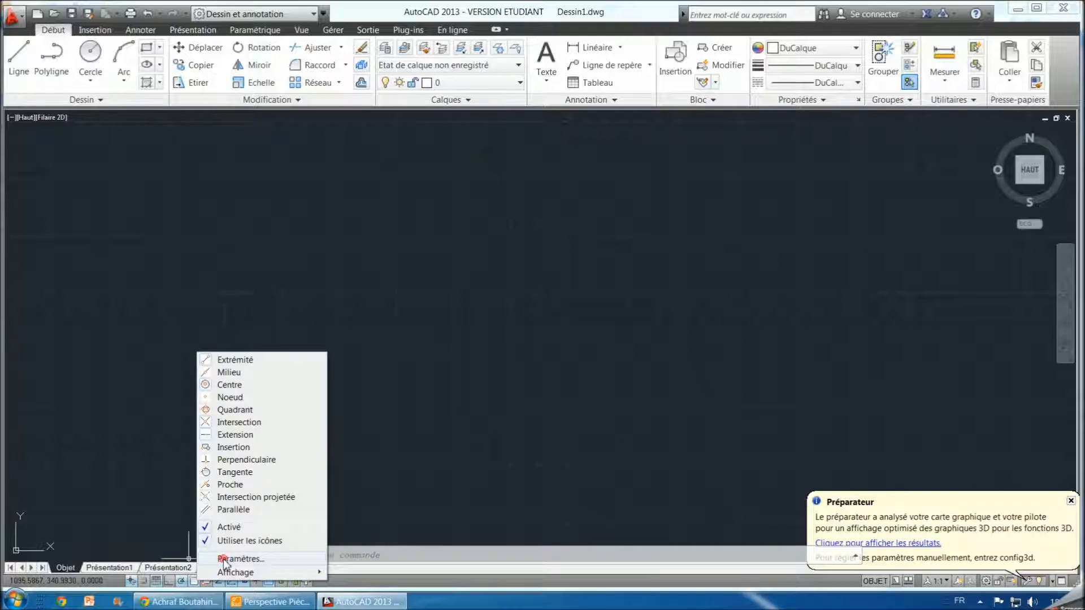
left_click(226, 559)
left_click(660, 221)
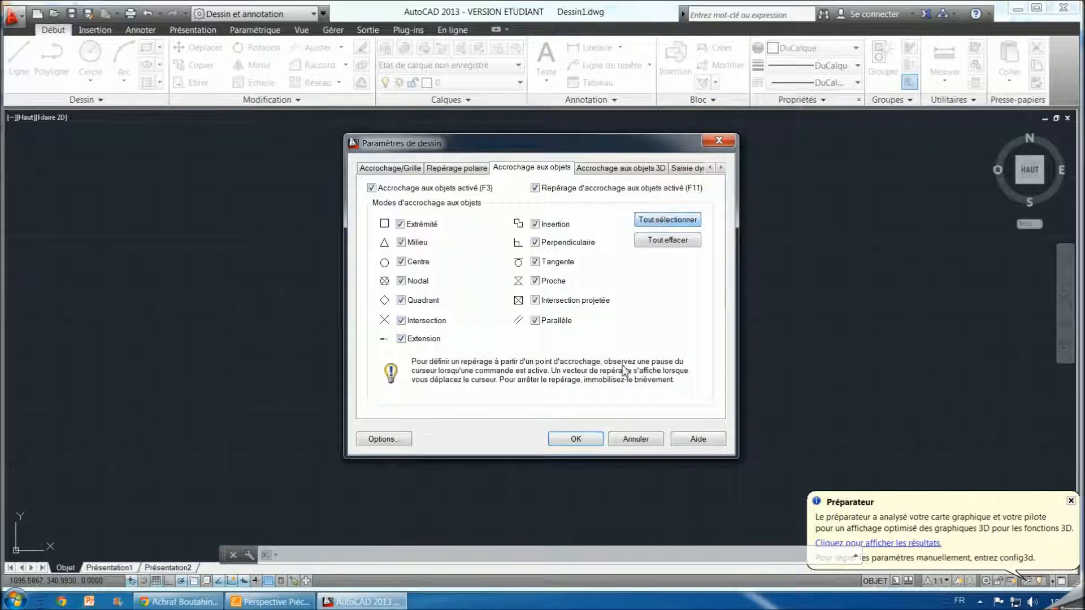
left_click(593, 440)
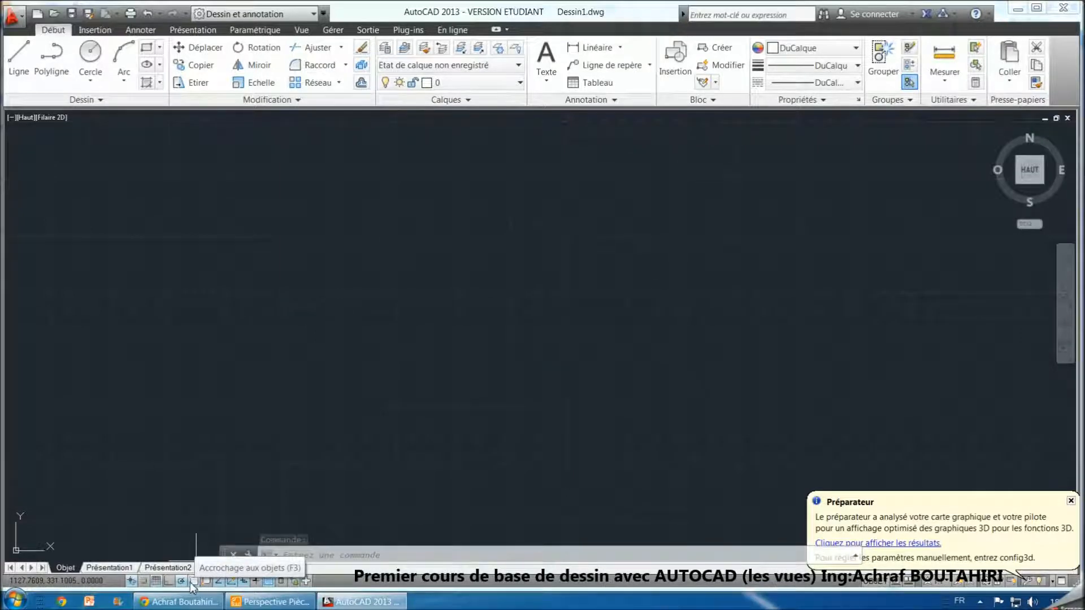
right_click(225, 588)
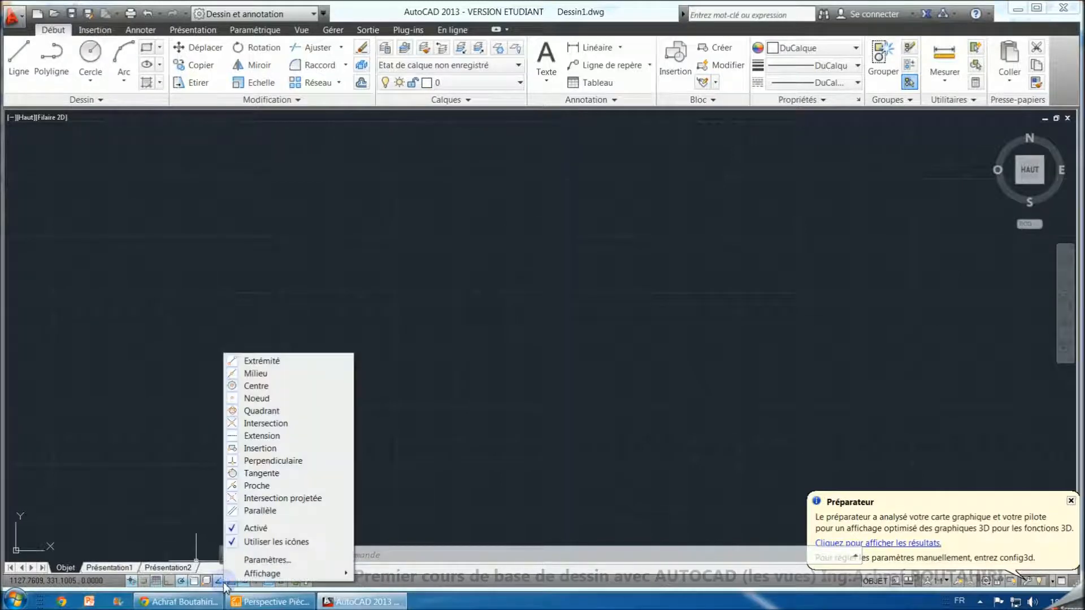
left_click(252, 559)
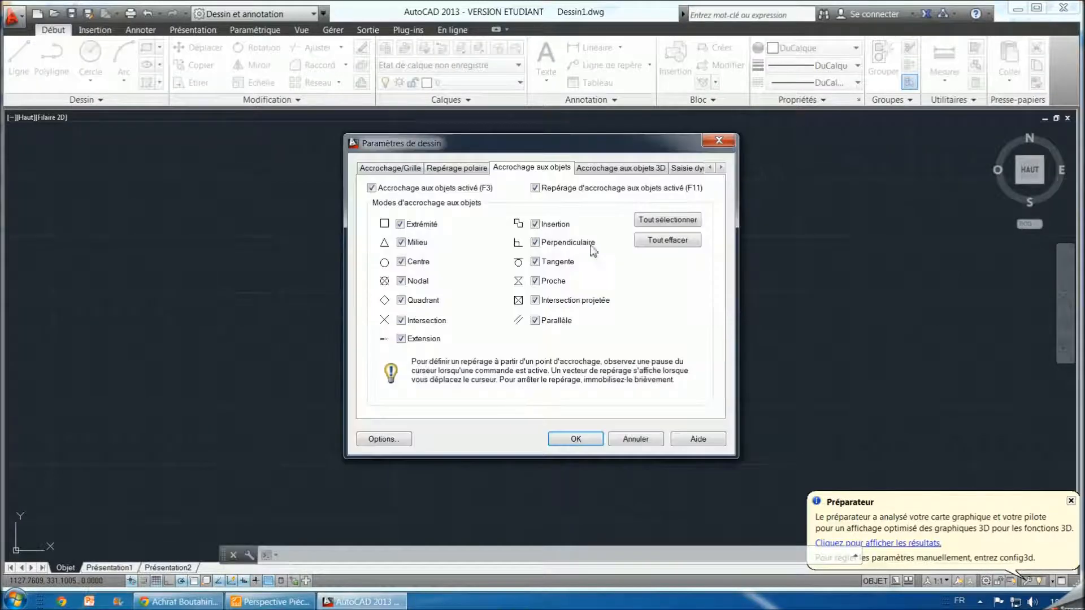
left_click(566, 444)
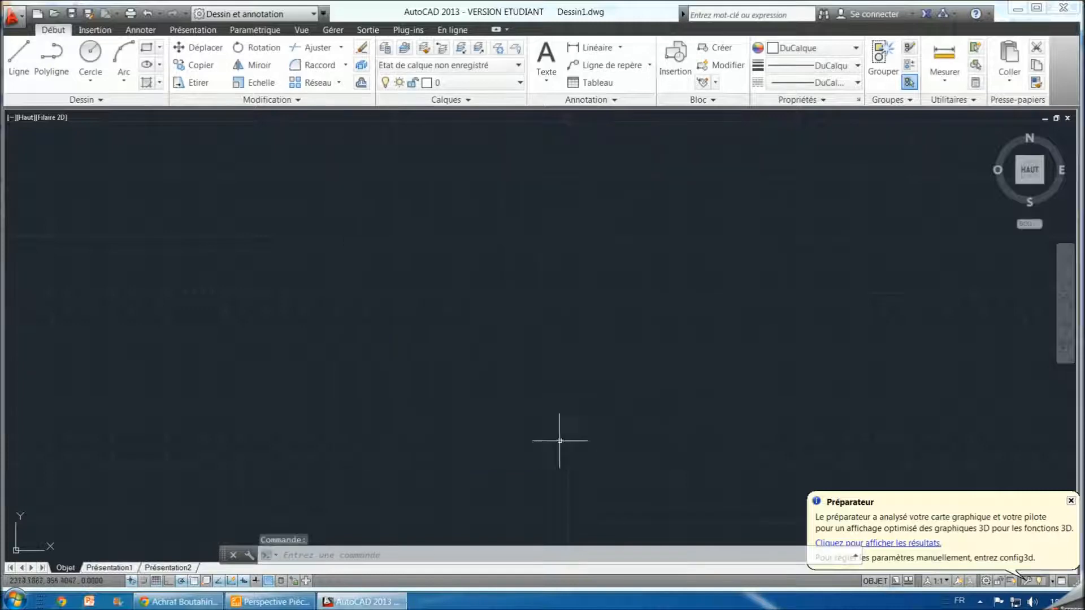
left_click(230, 582)
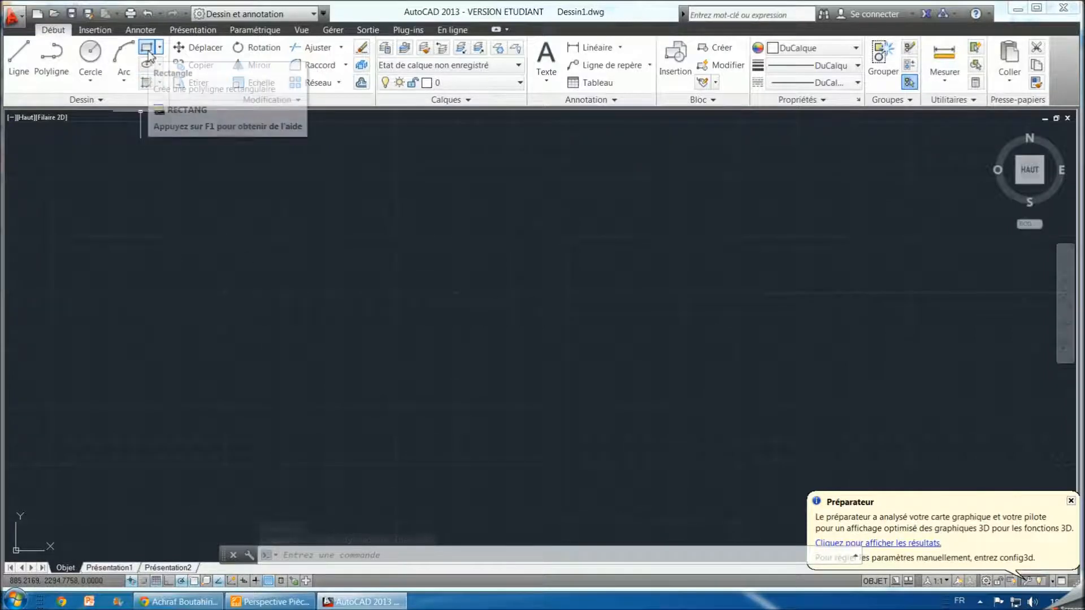
Draw a rectangle about 839 units wide near the middle of the empty drawing area
left_click(148, 49)
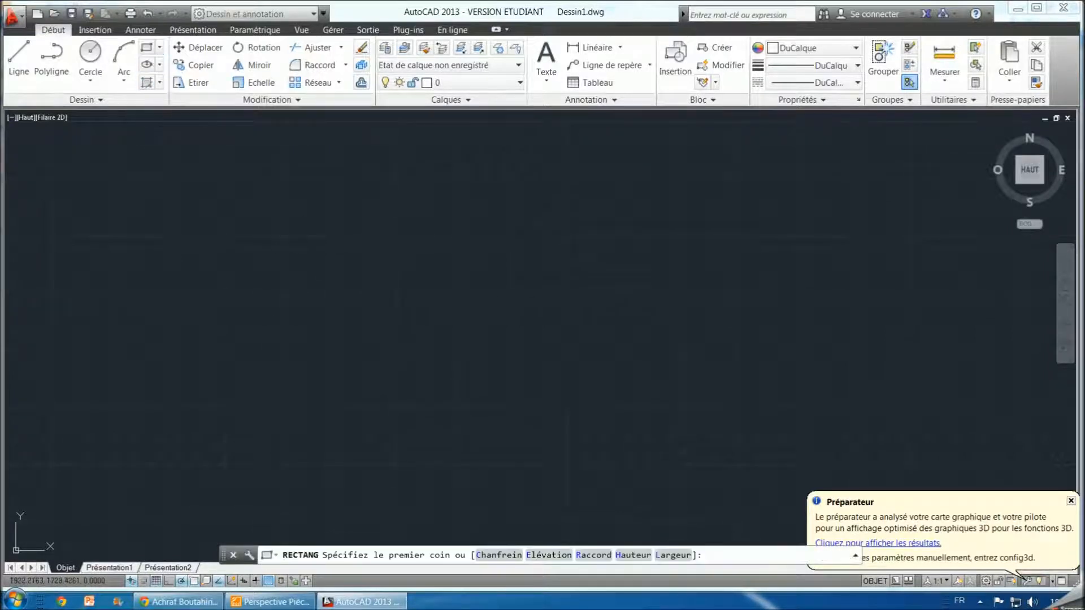
left_click(378, 241)
left_click(571, 375)
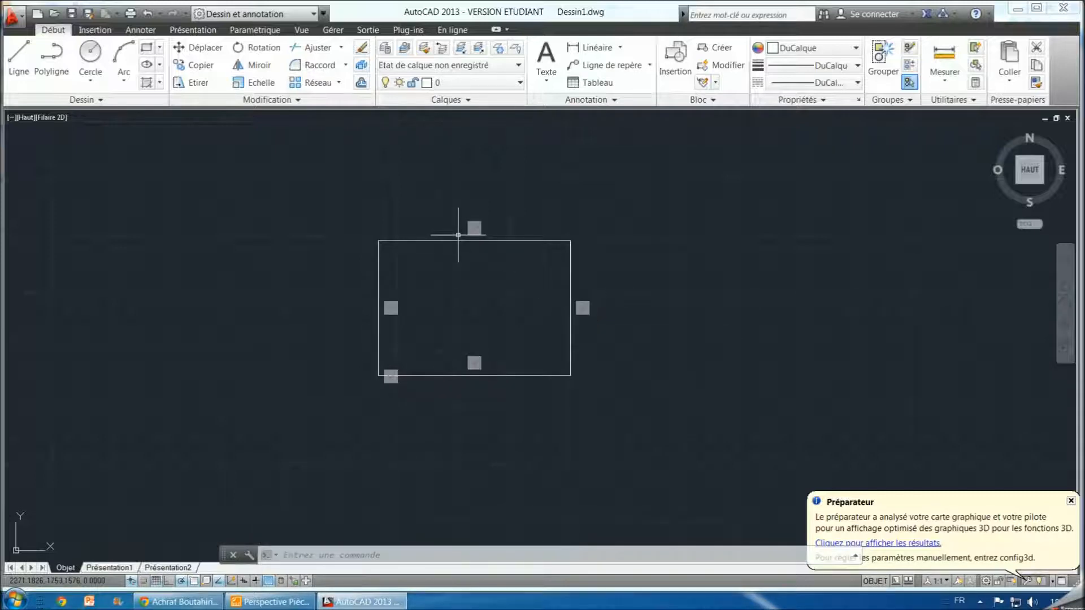
Add a linear dimensional constraint of 110 between the two upper corners of the rectangle
left_click(247, 36)
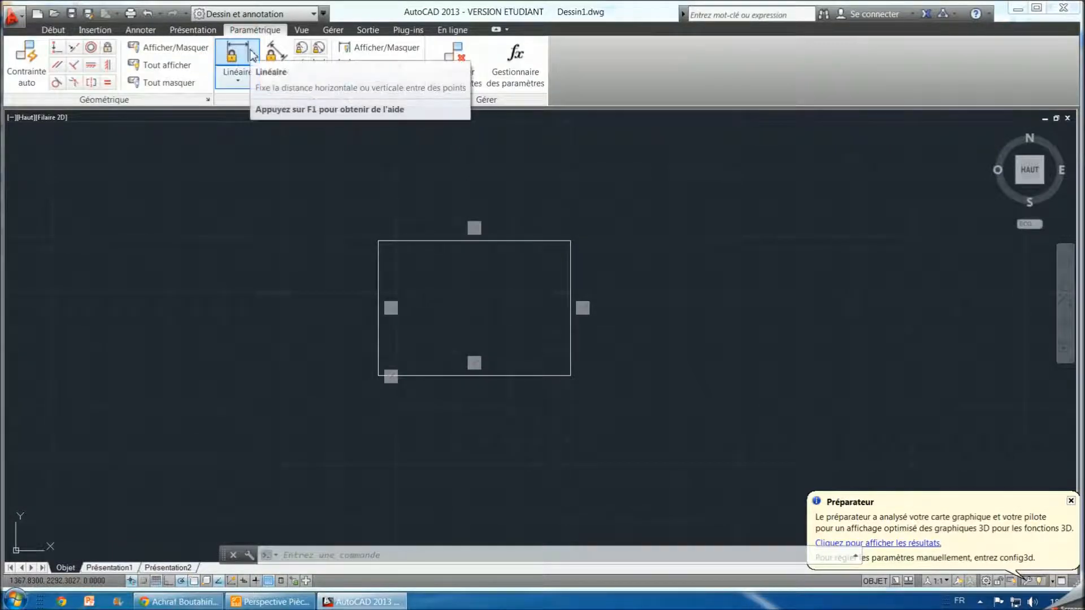
left_click(252, 55)
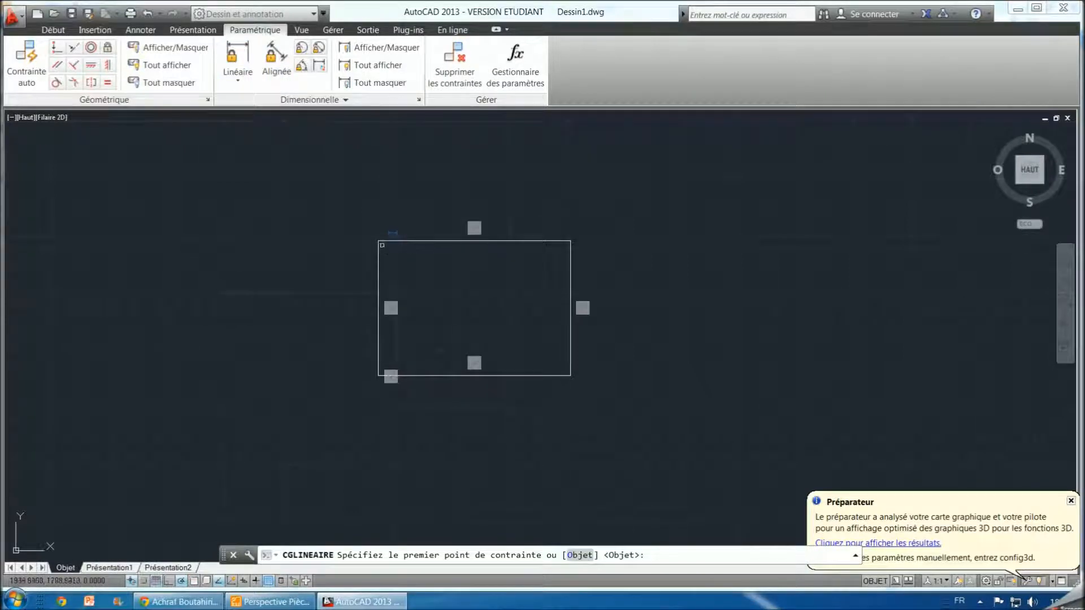
left_click(379, 241)
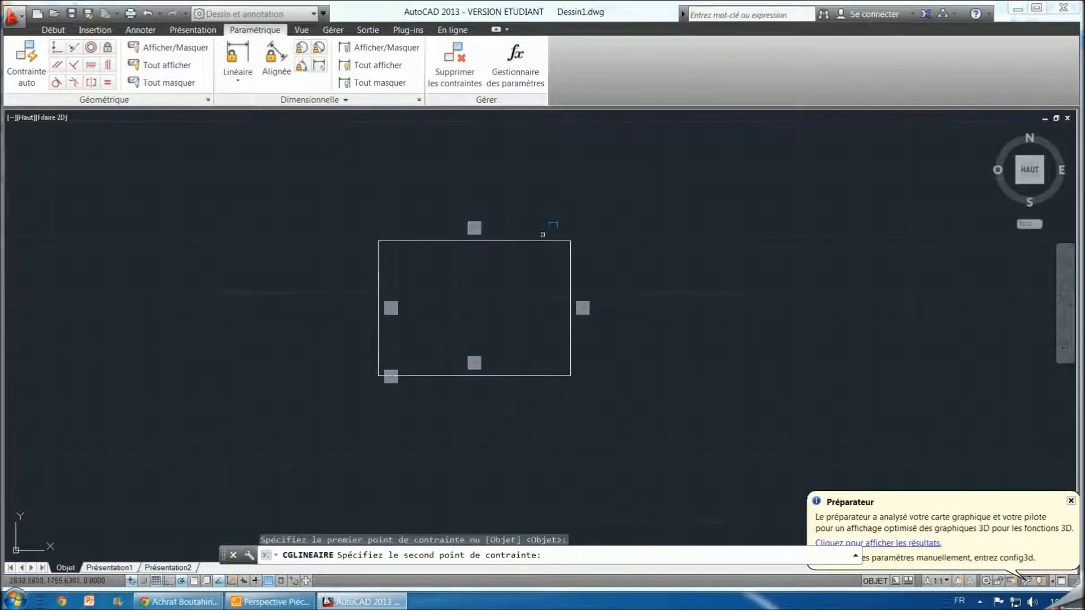
left_click(568, 240)
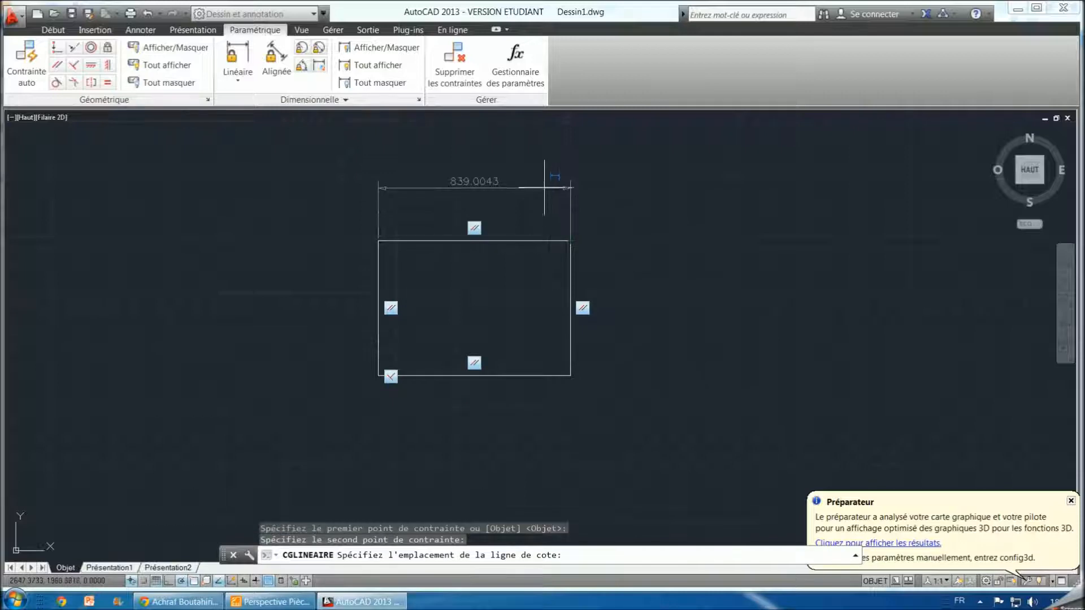
left_click(525, 186)
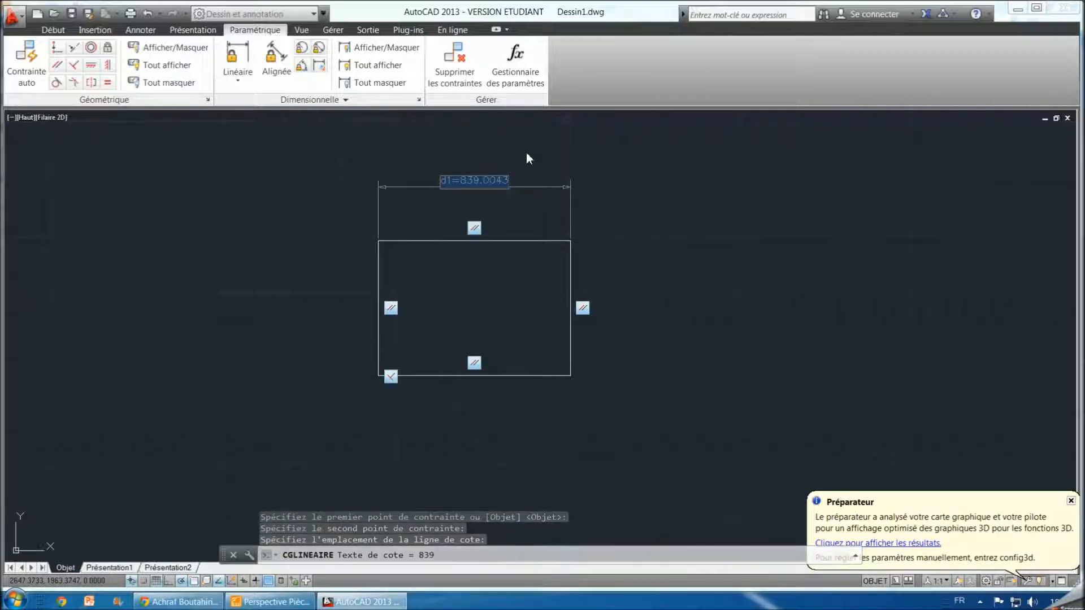
type("110")
key("Return")
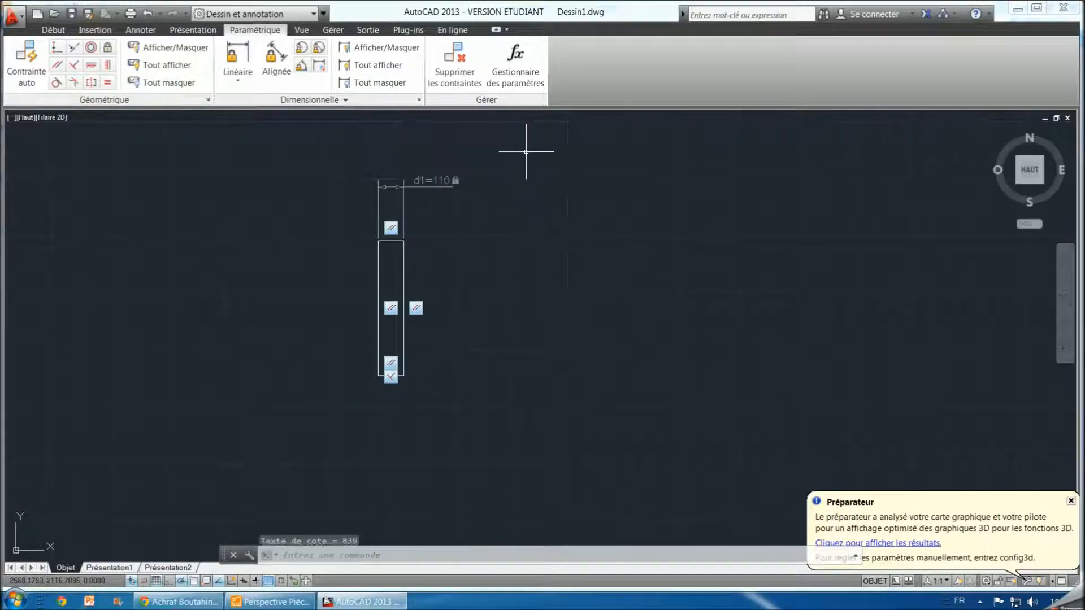
Add a linear dimensional constraint of 45 between the upper and lower corners of the rectangle's right side
scroll(420, 290, "up", 2)
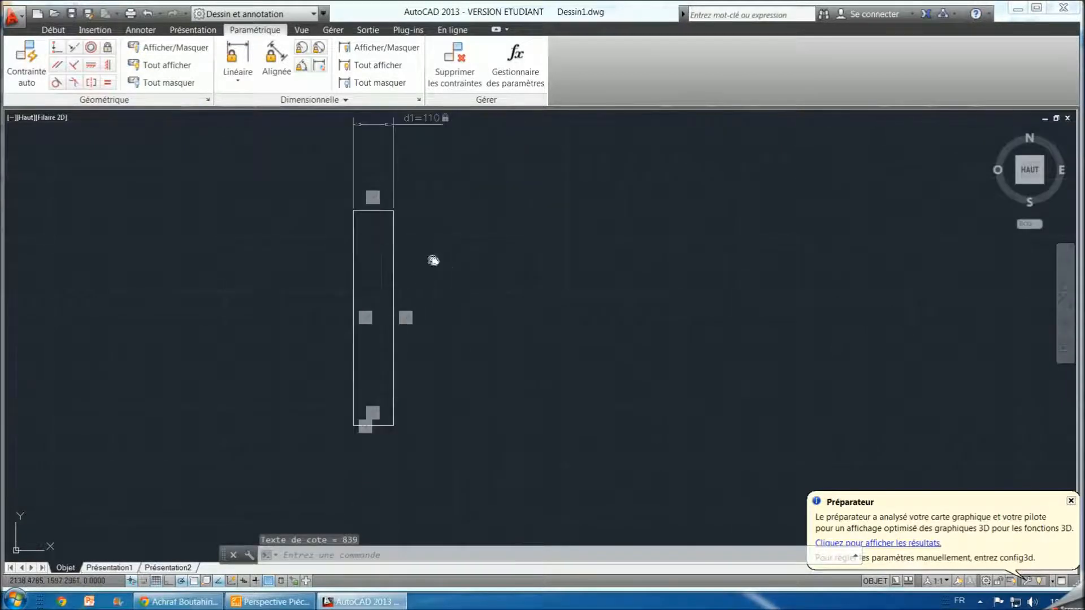
middle_click_drag(433, 260, 625, 279)
left_click(237, 62)
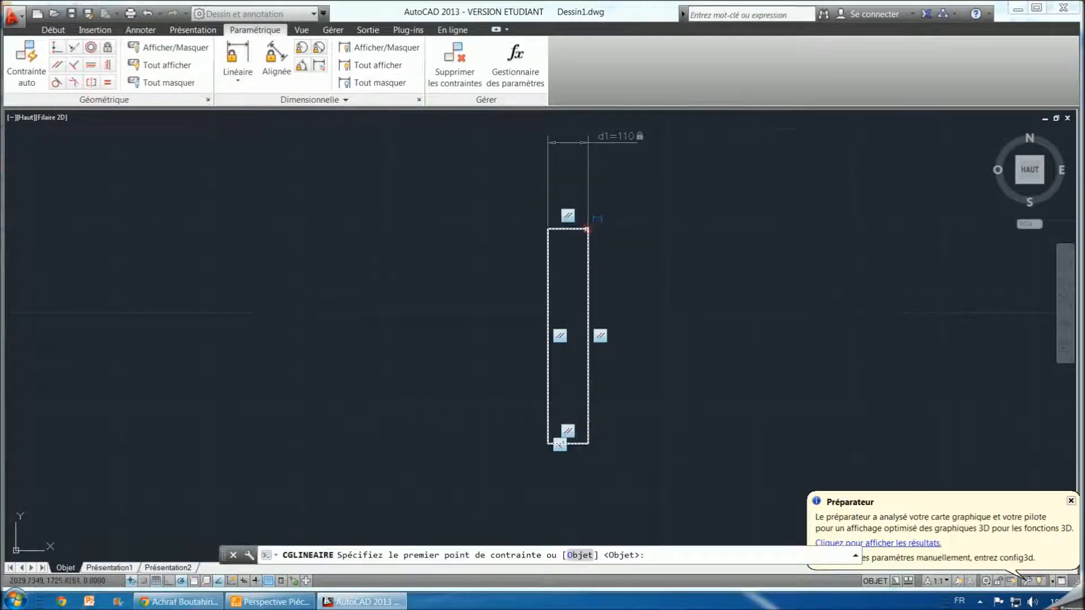
left_click(588, 229)
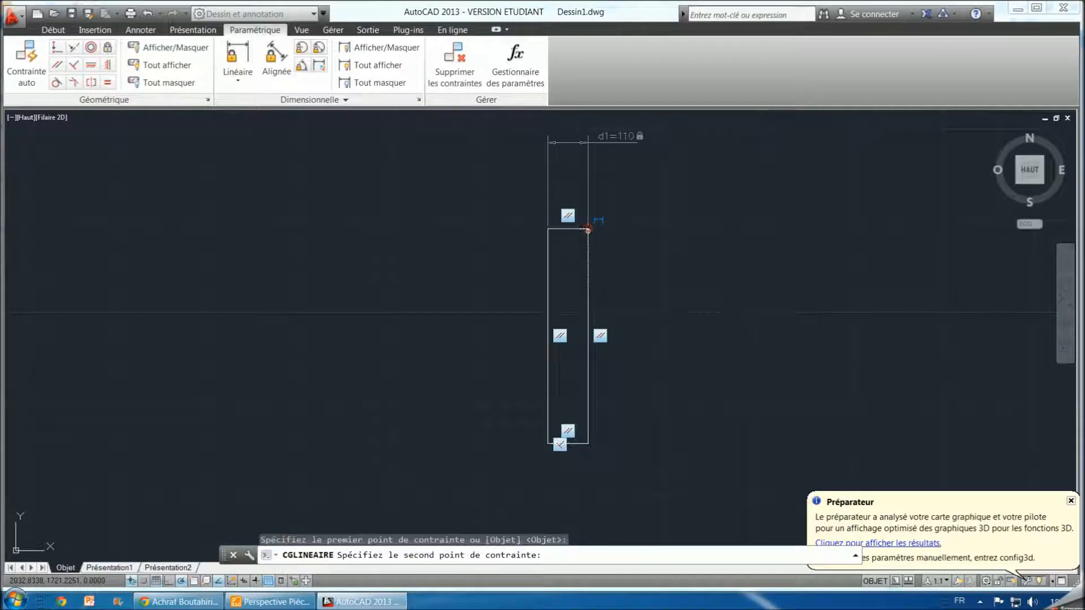
left_click(588, 444)
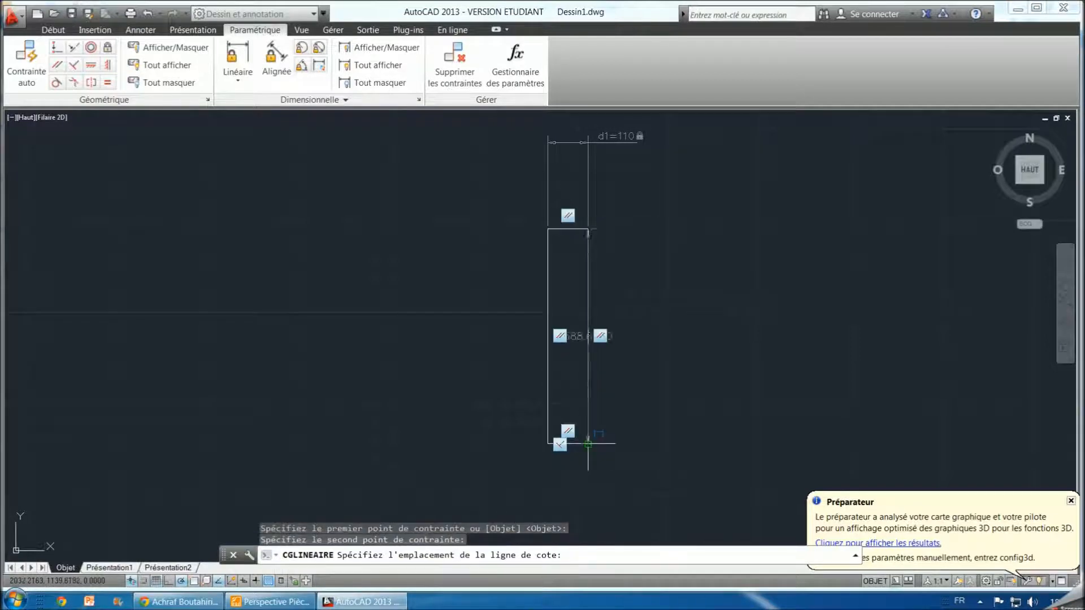
left_click(712, 404)
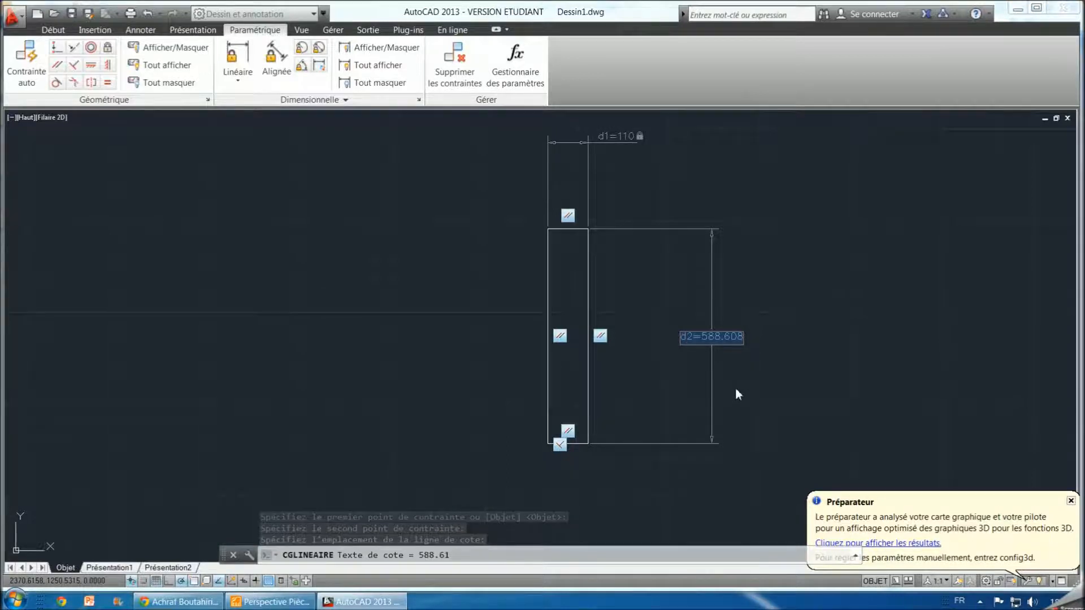
type("45")
key("Return")
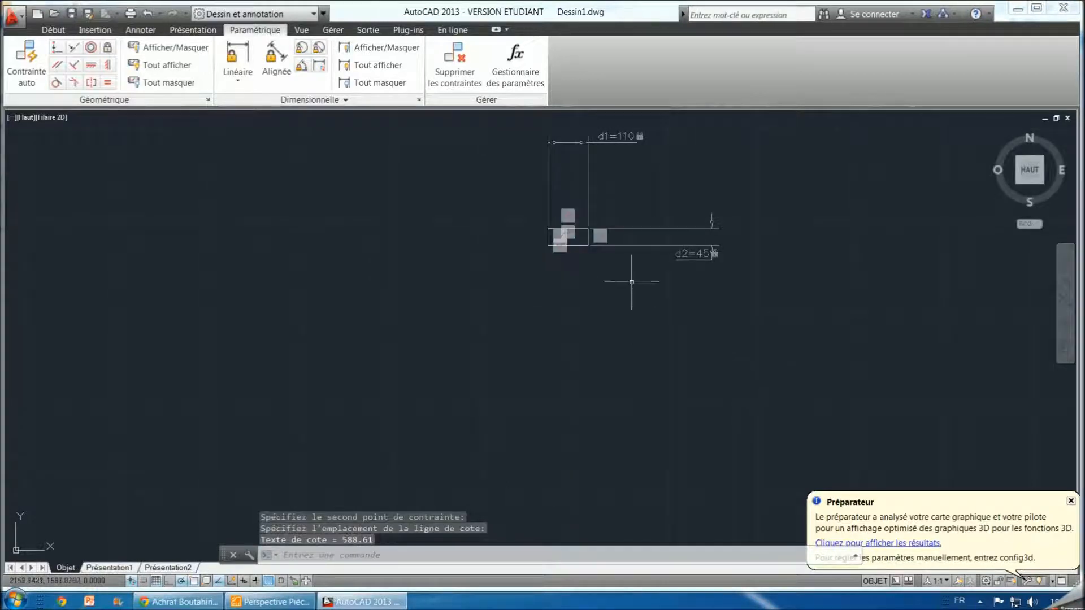
Hide all geometric and dimensional constraints in the drawing and dismiss the Préparateur notification
scroll(613, 237, "up", 4)
scroll(585, 234, "up", 3)
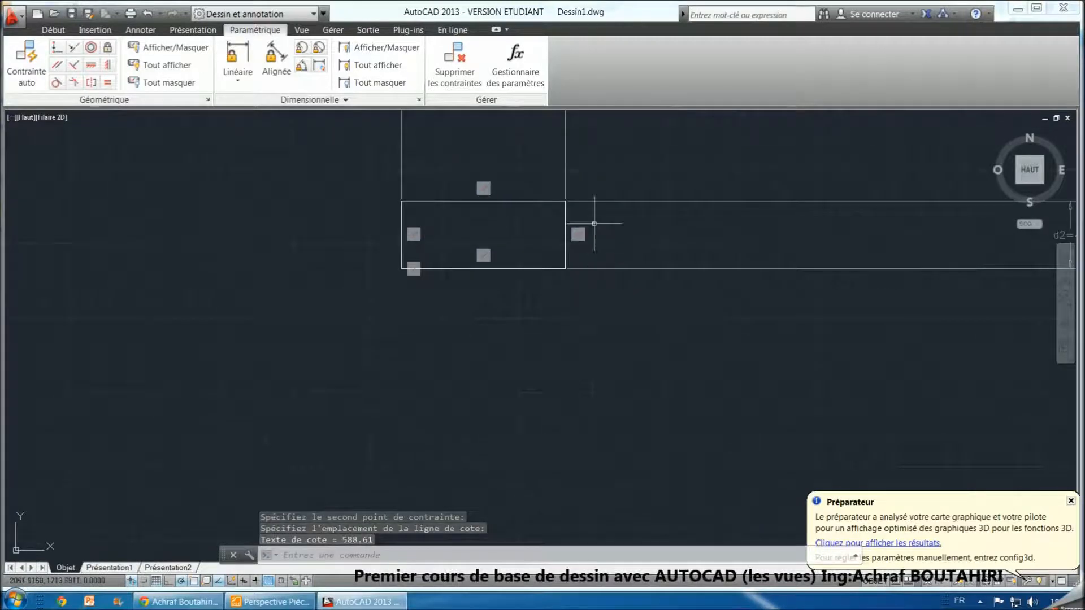
middle_click_drag(611, 171, 528, 307)
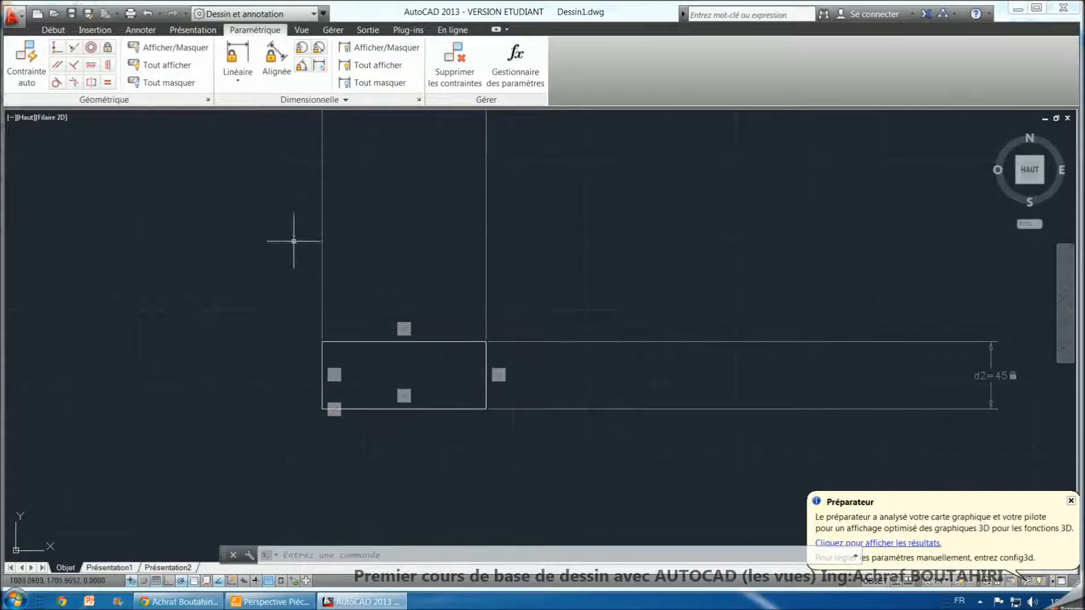
left_click(160, 84)
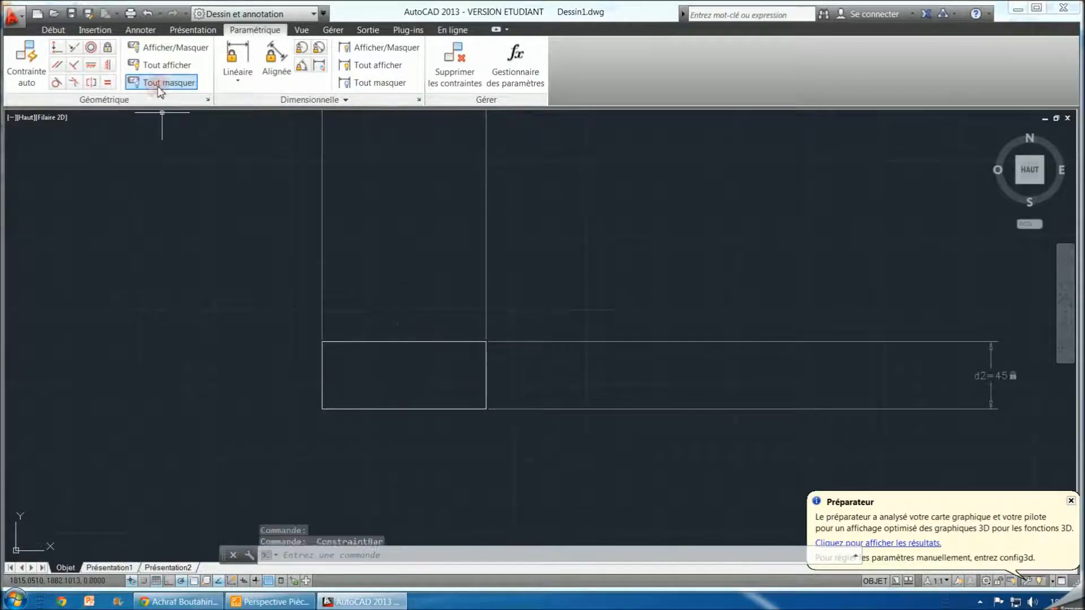
left_click(360, 85)
scroll(363, 251, "up", 2)
middle_click_drag(363, 250, 398, 134)
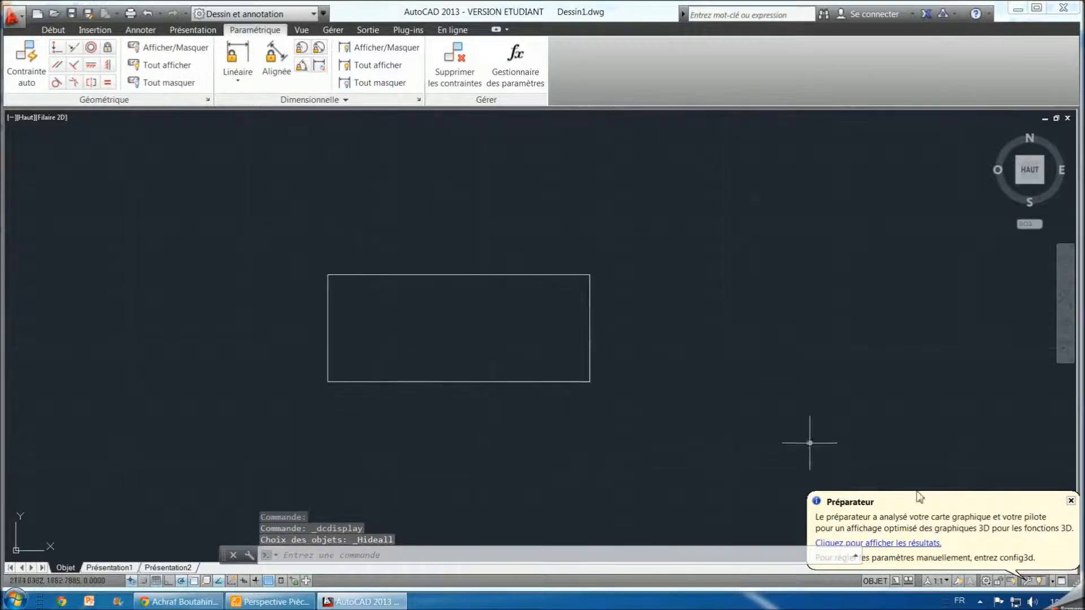
left_click(1071, 502)
Copy the rectangle and paste it to the right of the original, bases aligned and about 31 units apart
left_click(285, 251)
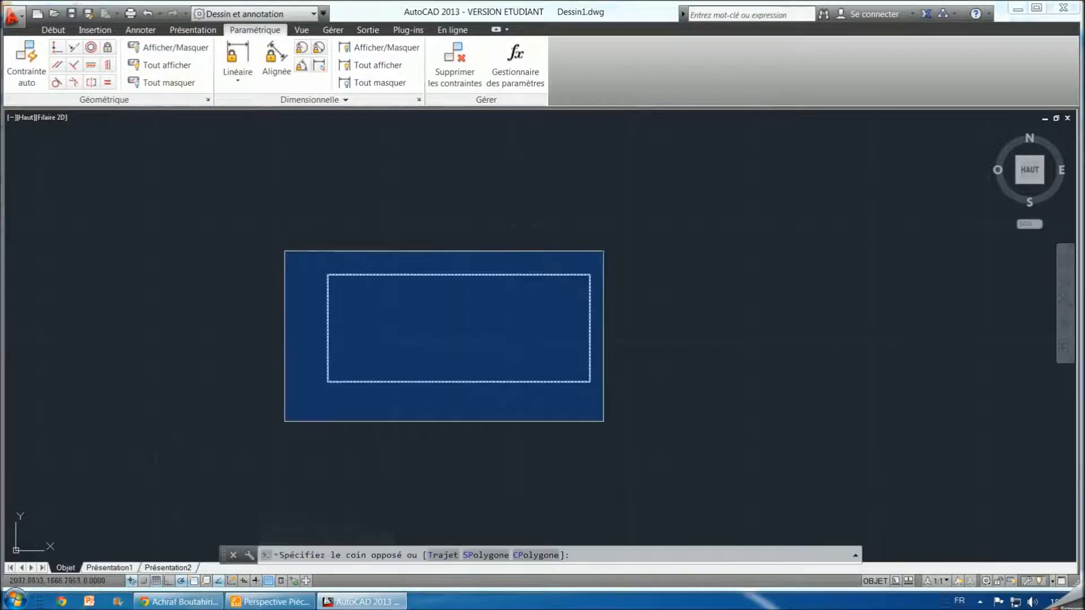
left_click(603, 422)
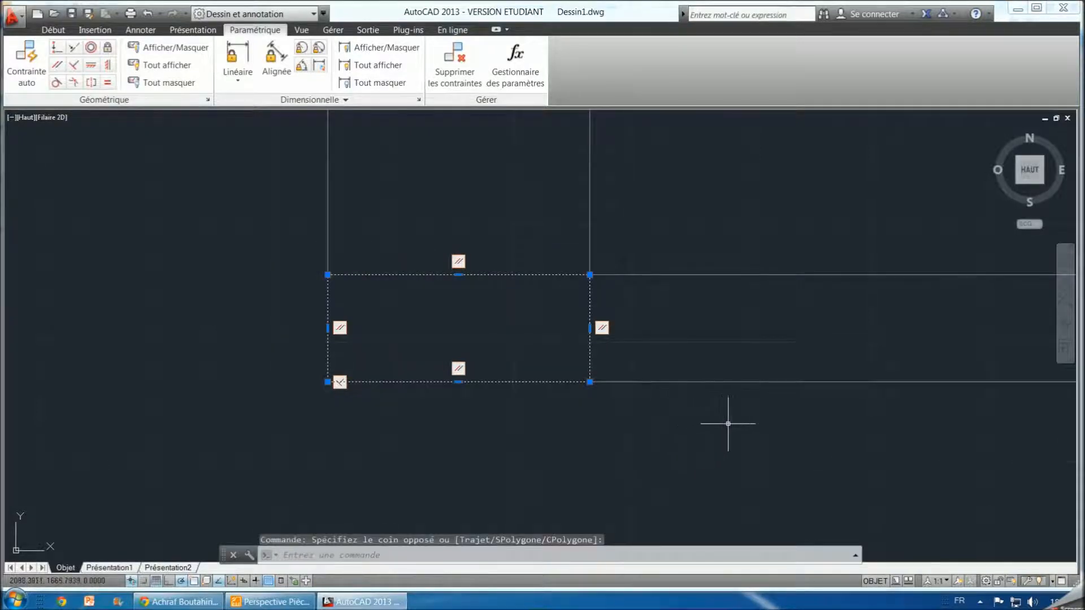
key("ctrl+c")
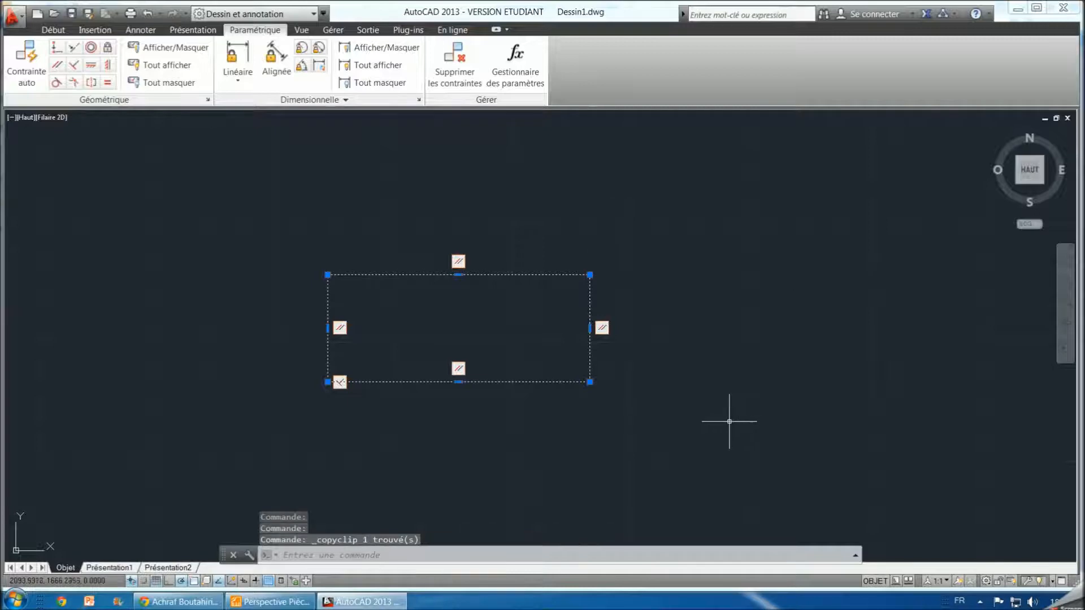
key("ctrl+v")
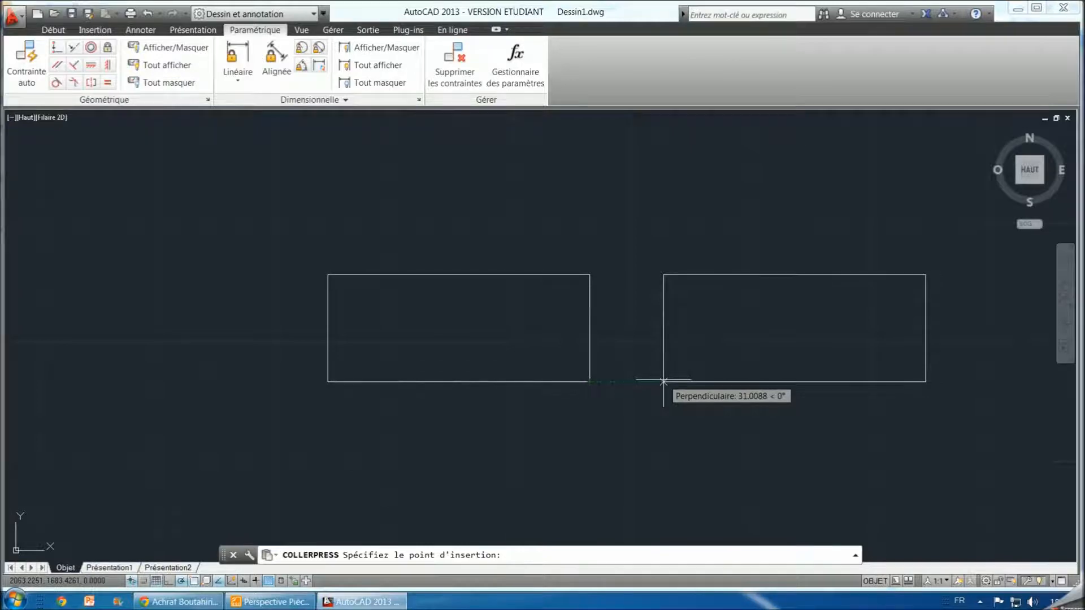
left_click(664, 382)
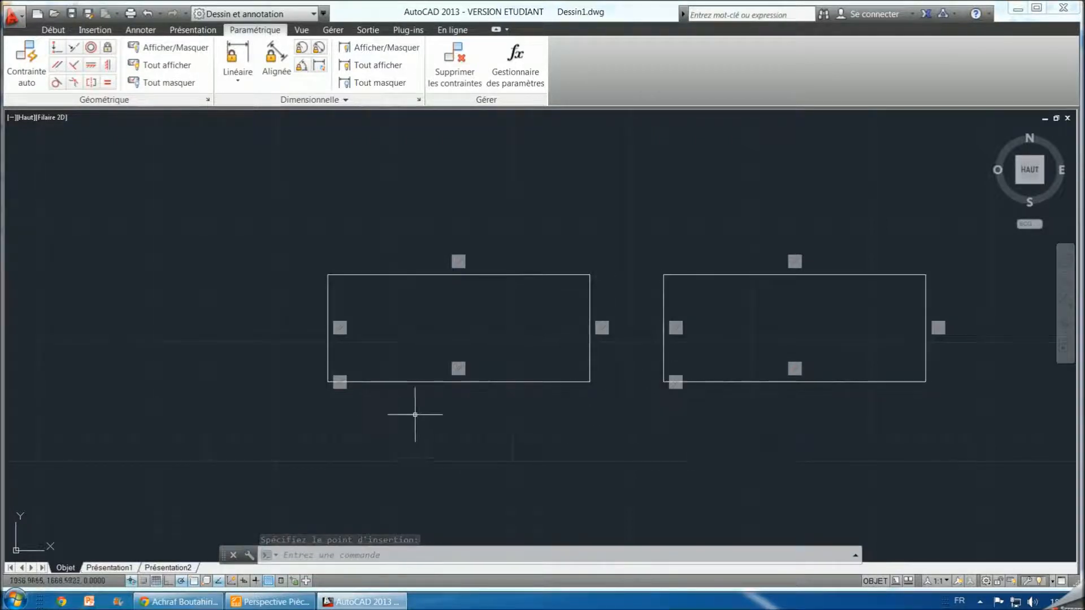
Add a linear dimensional constraint of 40 between the facing lower corners of the two rectangles
left_click(237, 59)
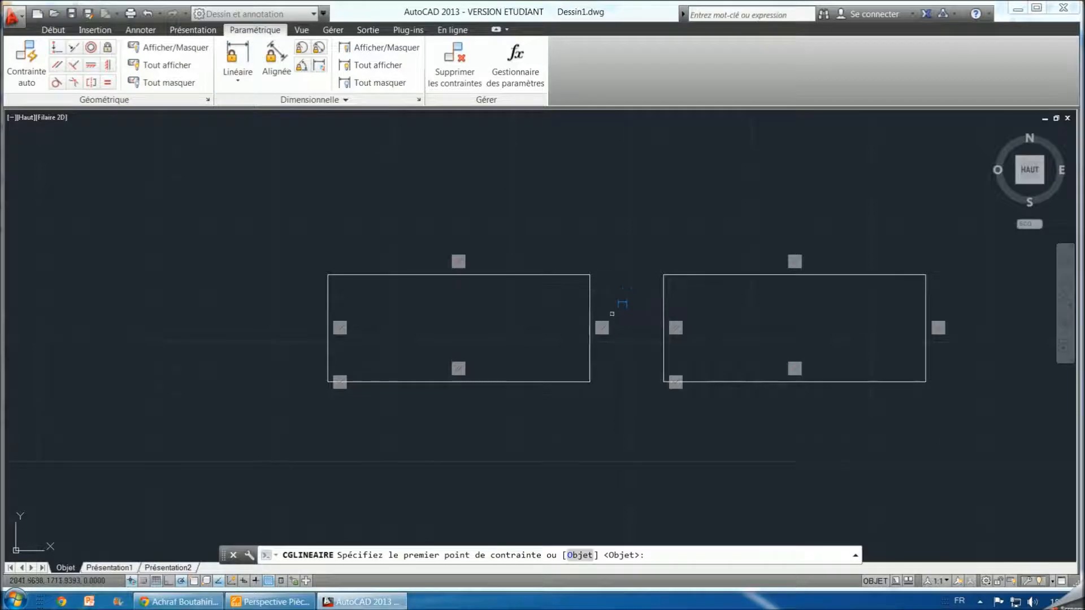
left_click(590, 382)
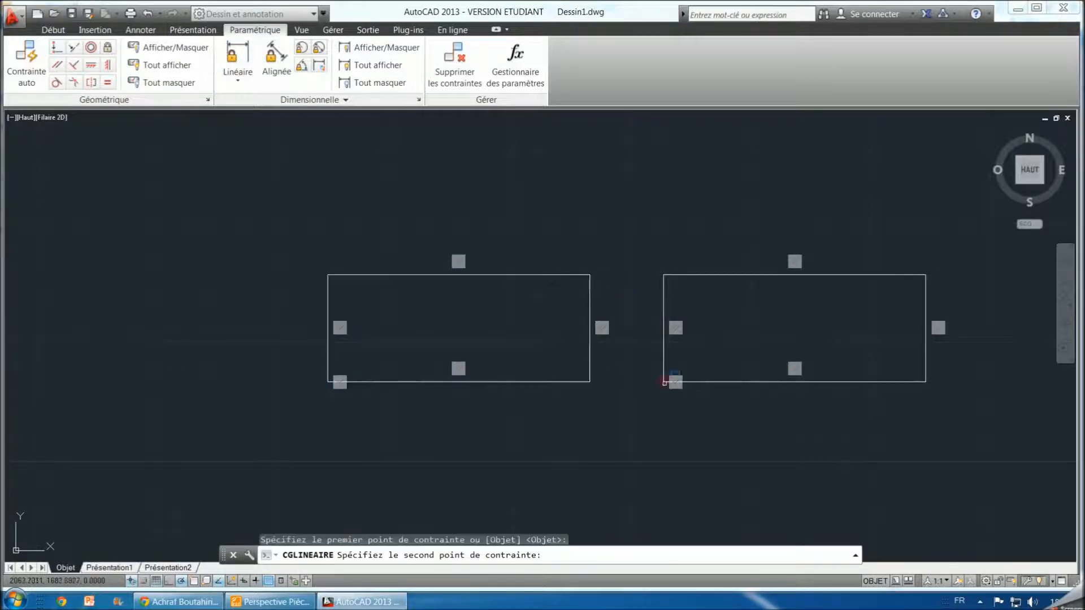
left_click(663, 382)
left_click(636, 481)
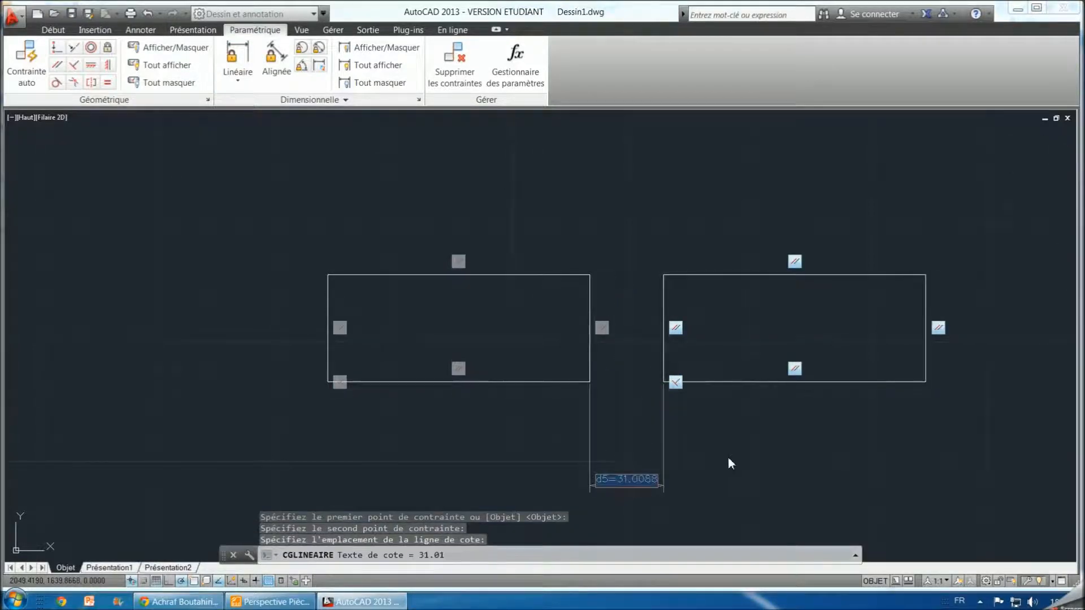
type("40")
key("Return")
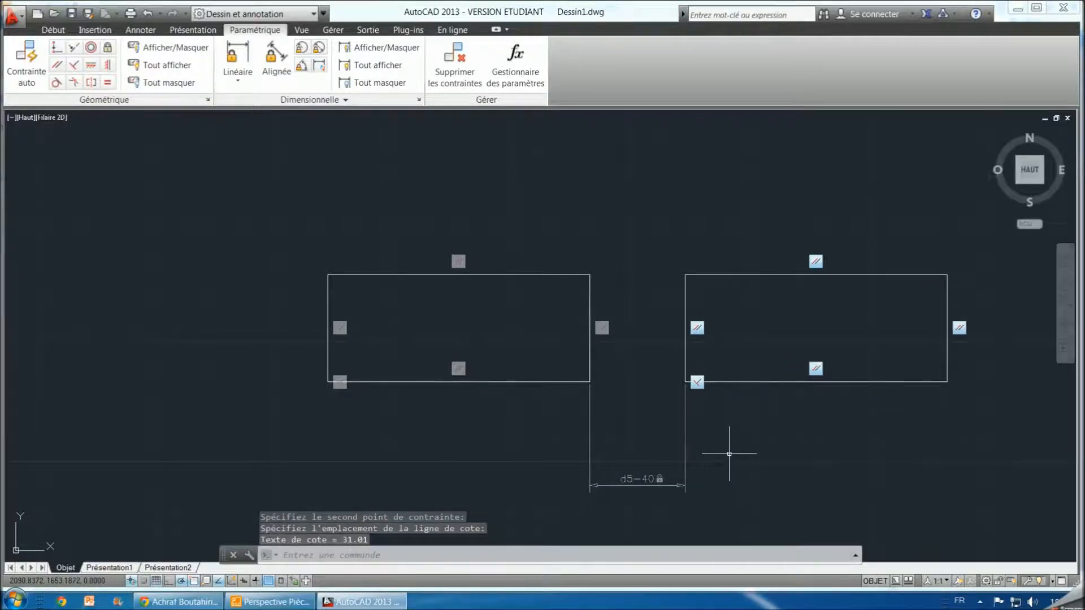
Set the width constraint of the right-hand rectangle to 45
left_click(760, 416)
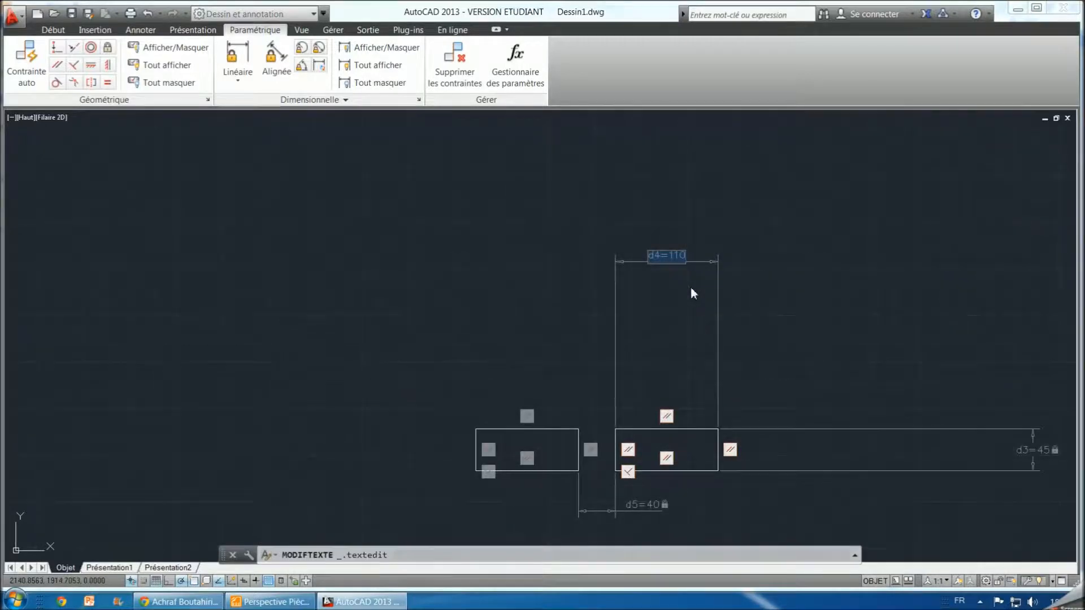
type("45")
key("Return")
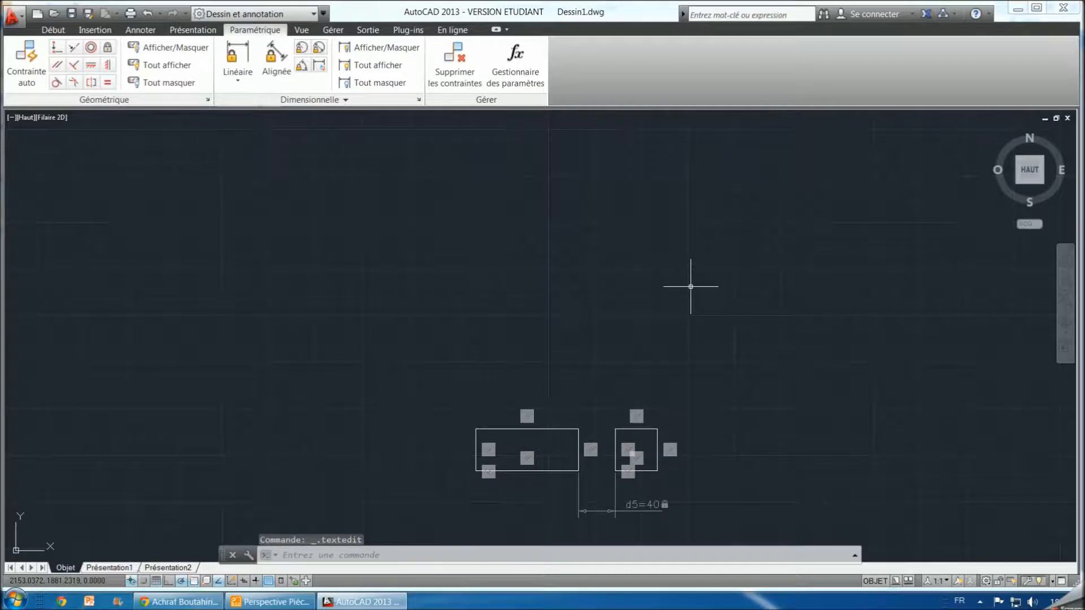
Copy the right-hand square and paste it on the left side of the long rectangle, bases aligned and about 35 units away
scroll(691, 358, "up", 2)
middle_click_drag(574, 327, 737, 149)
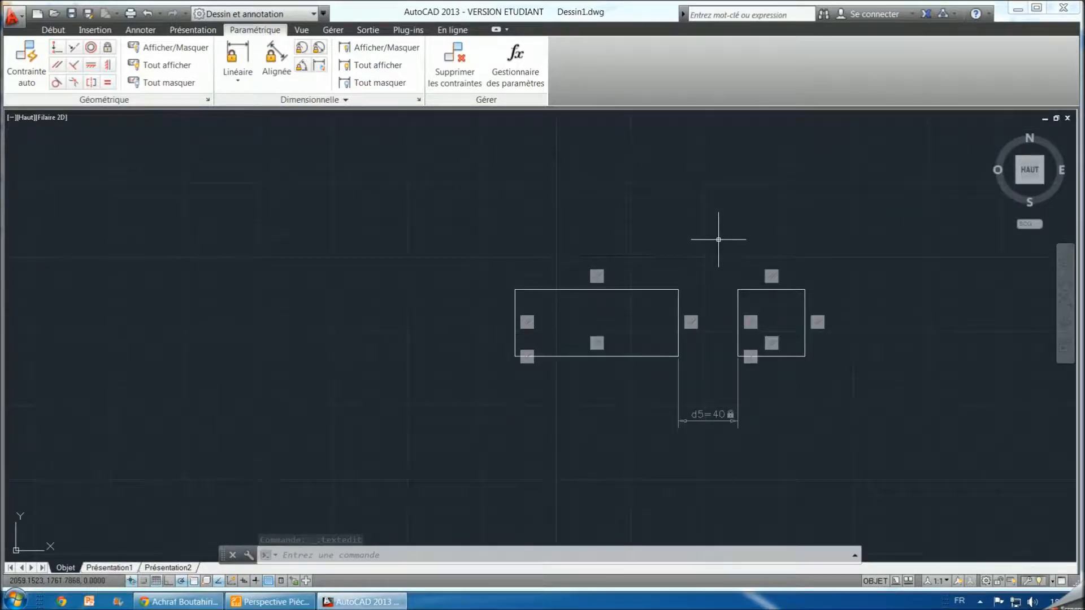
scroll(718, 240, "up", 2)
left_click(734, 295)
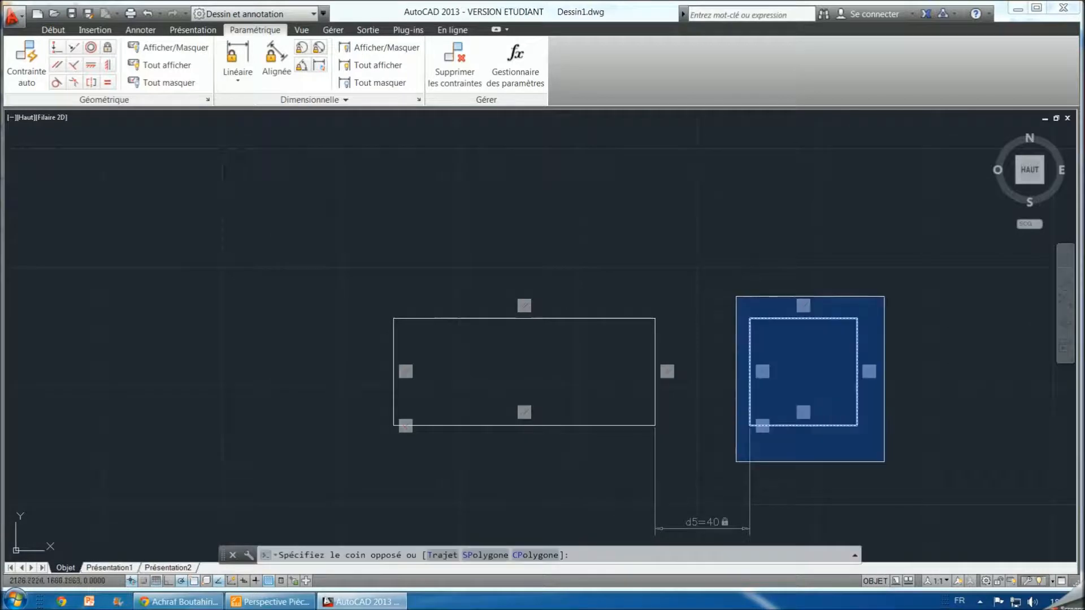
left_click(896, 467)
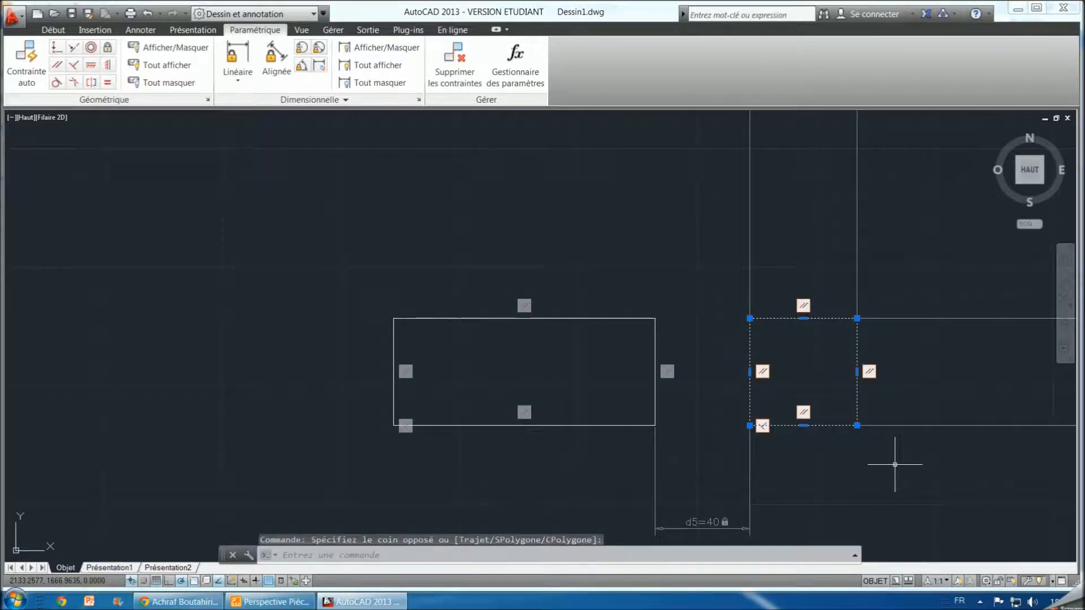
key("ctrl+c")
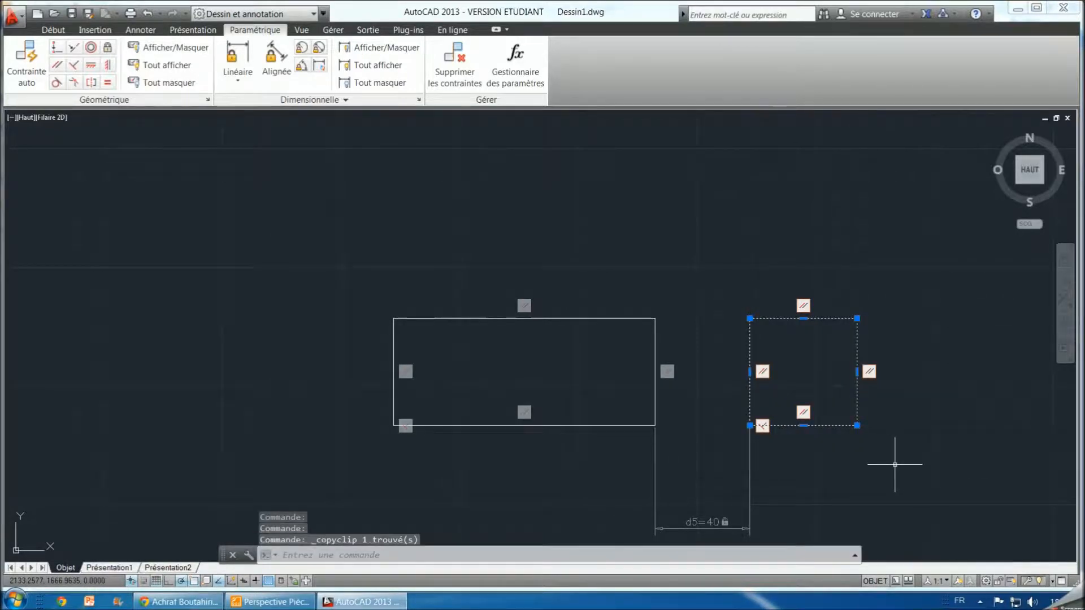
key("ctrl+v")
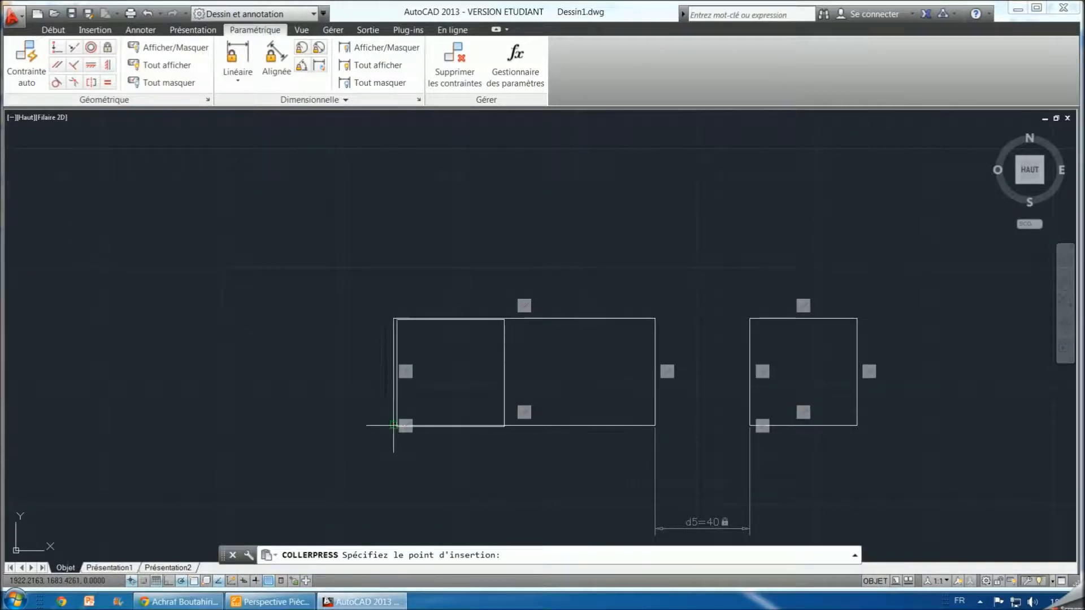
left_click(203, 425)
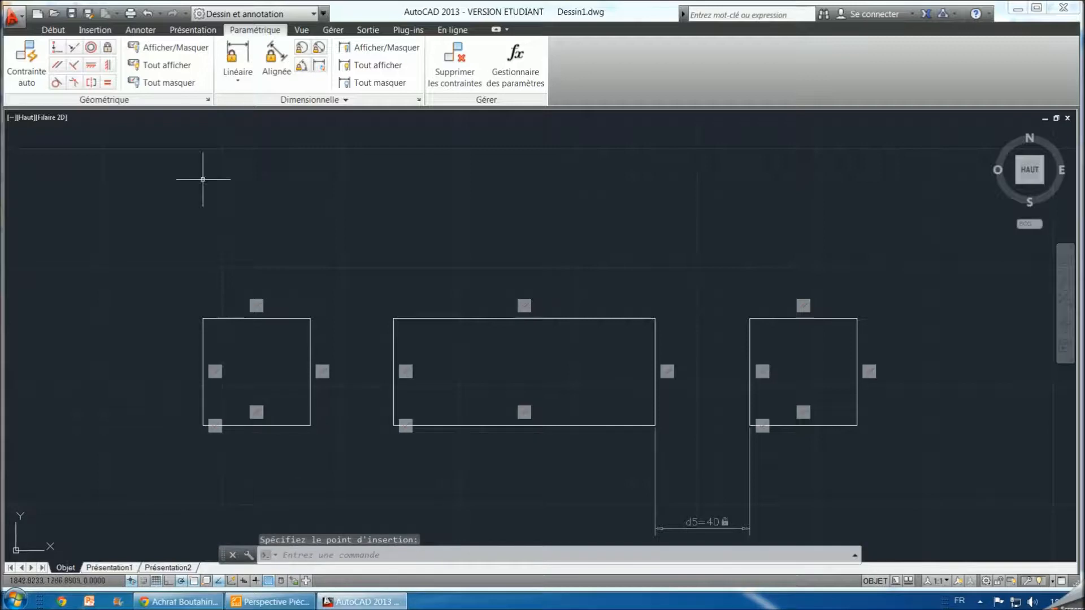
Add a linear dimensional constraint of 40 between the facing lower corners of the long rectangle and the left square
left_click(237, 65)
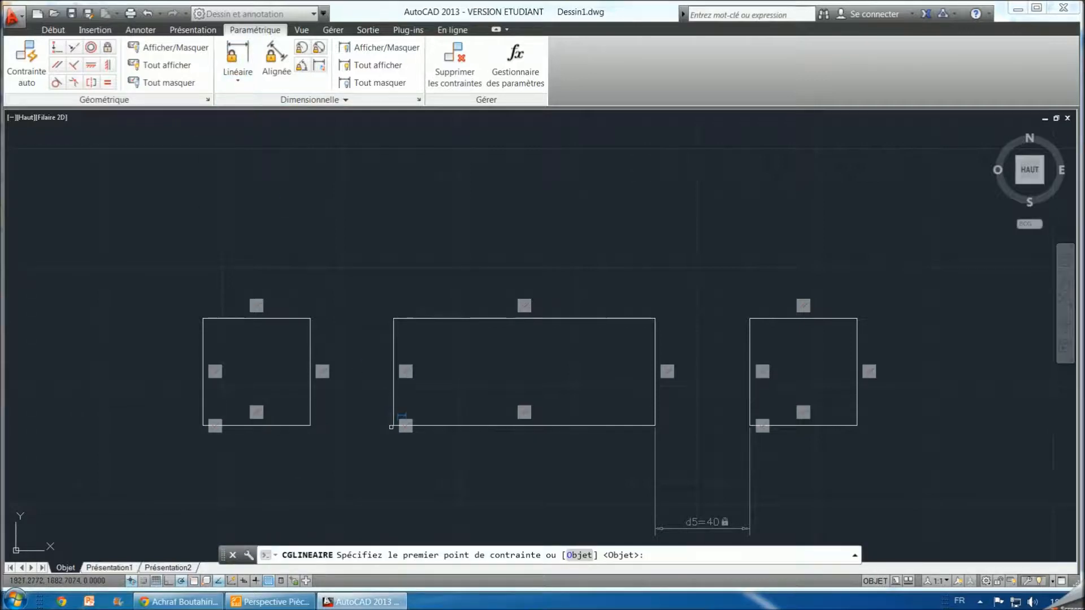
left_click(392, 426)
left_click(310, 426)
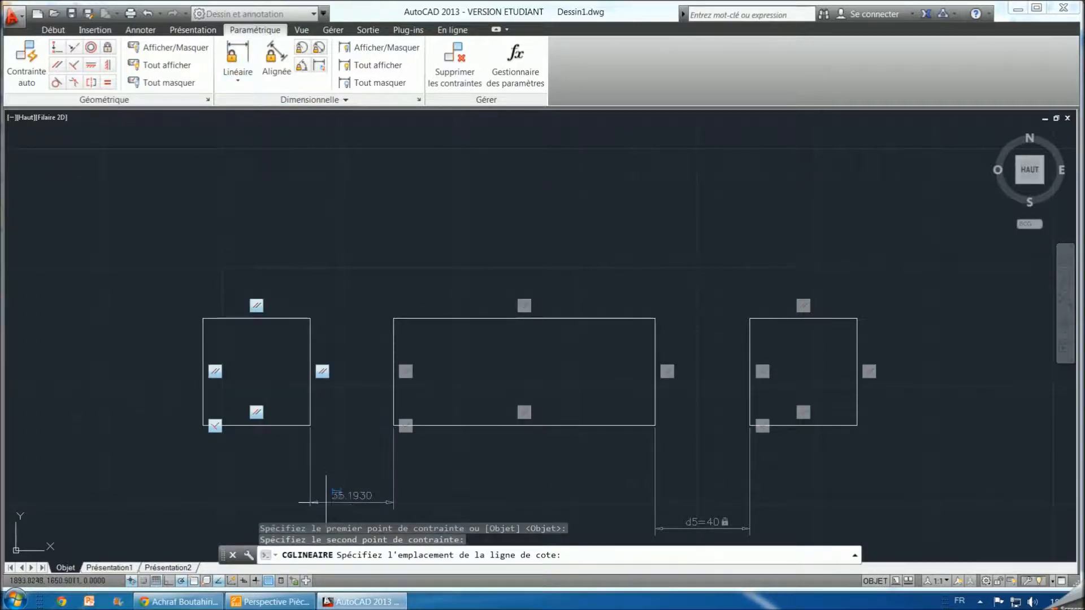
left_click(326, 502)
type("40")
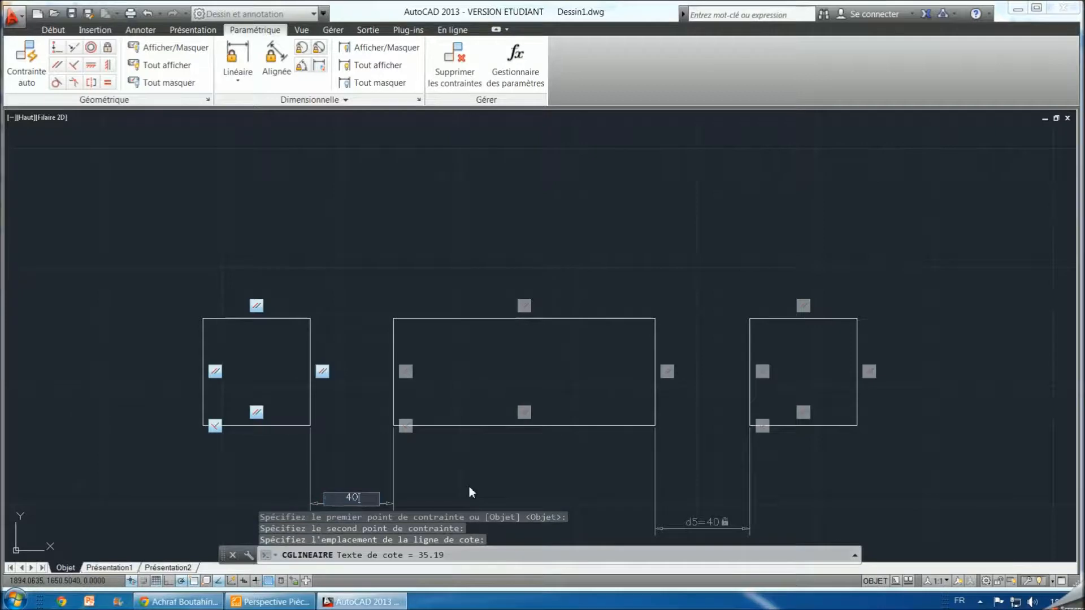
key("Return")
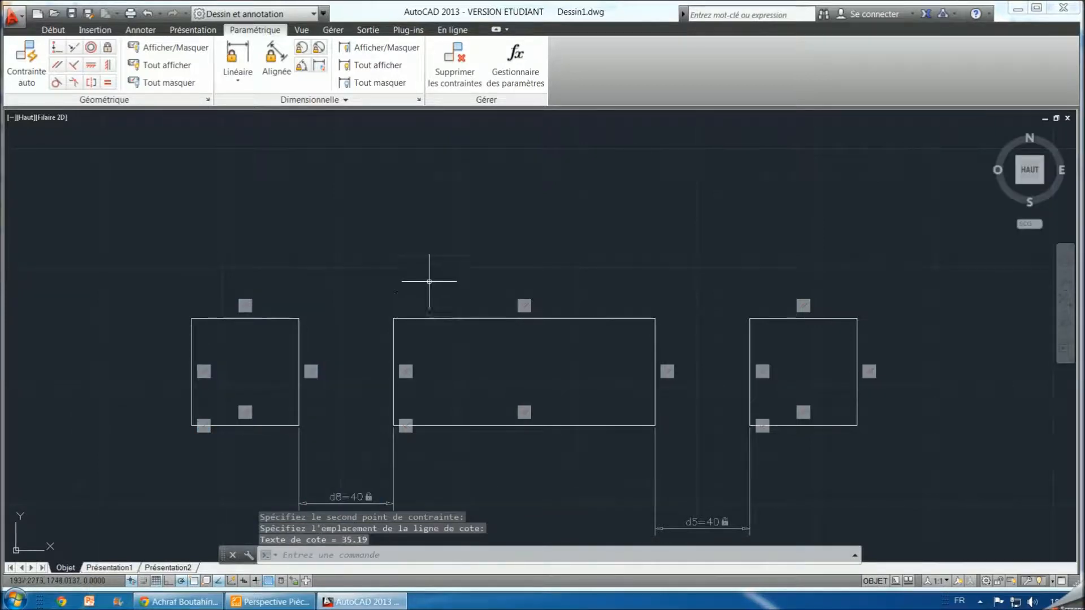
Copy the central long rectangle and paste it about 18 units above the original, with their vertical sides aligned
left_click(375, 276)
left_click(657, 464)
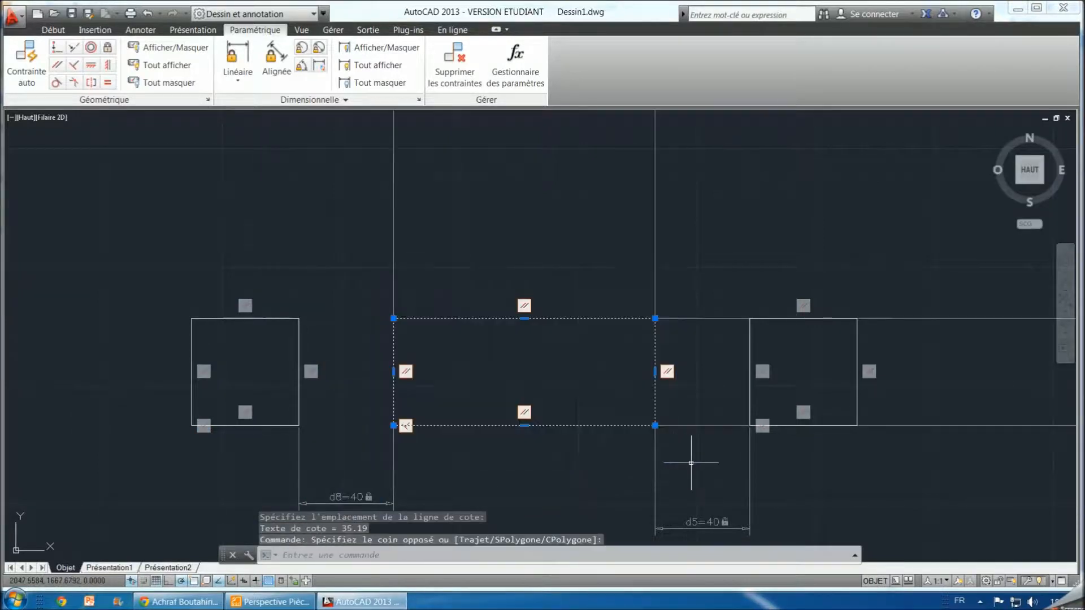
key("ctrl+c")
key("ctrl+v")
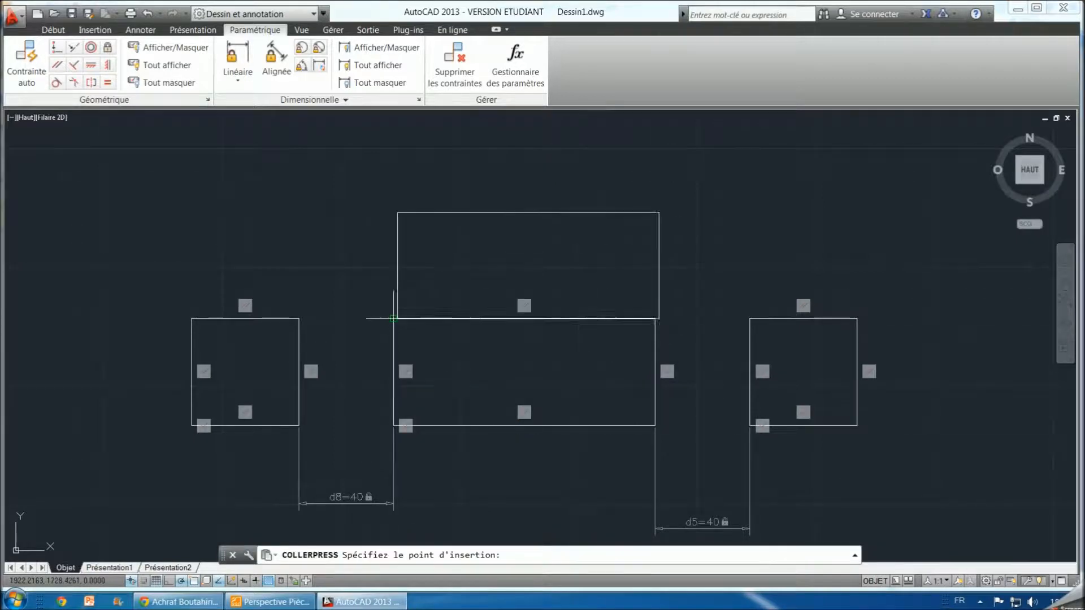
left_click(394, 277)
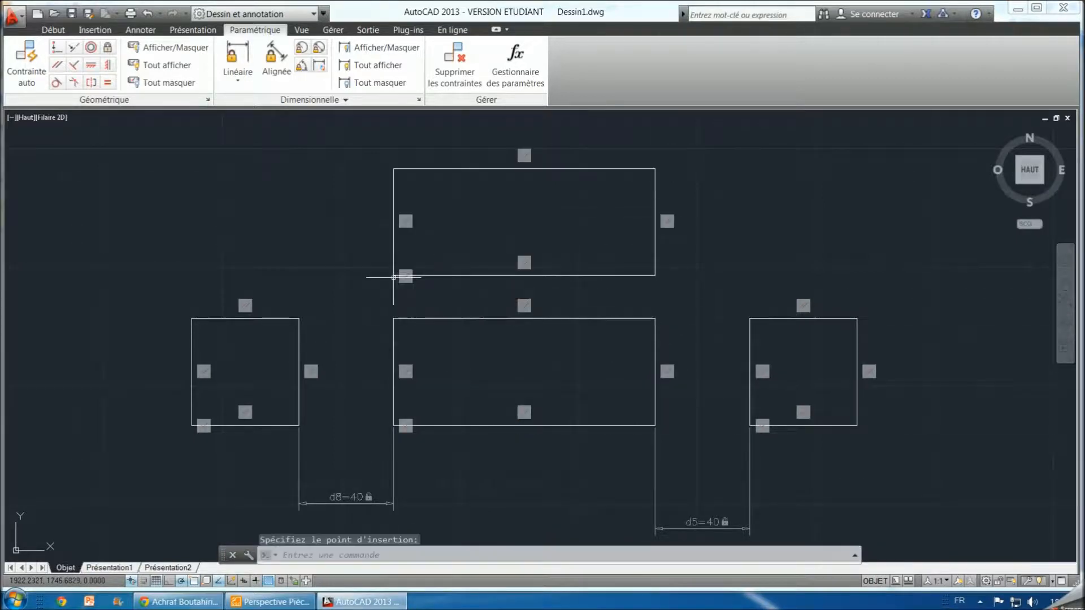
Paste another copy of the long rectangle about 48 units below the central one, with their vertical sides aligned
key("ctrl+v")
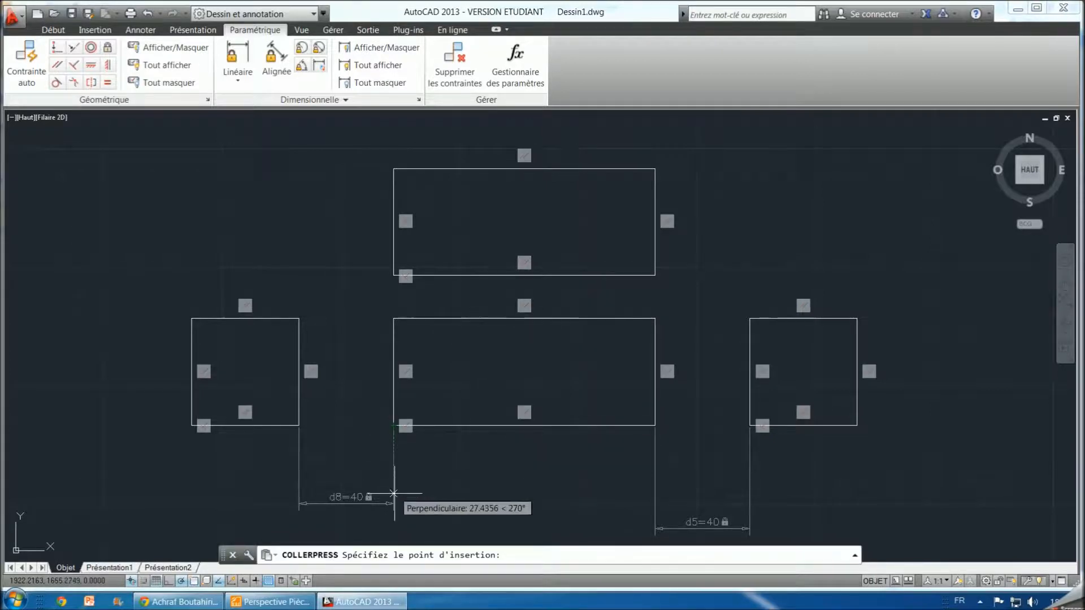
middle_click_drag(402, 543, 388, 442)
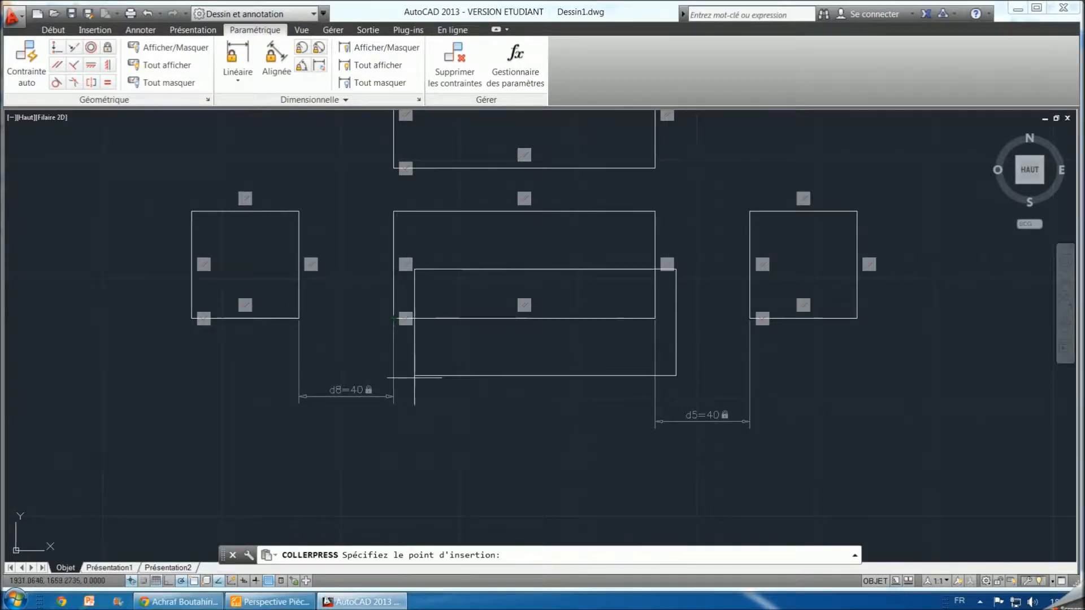
left_click(394, 539)
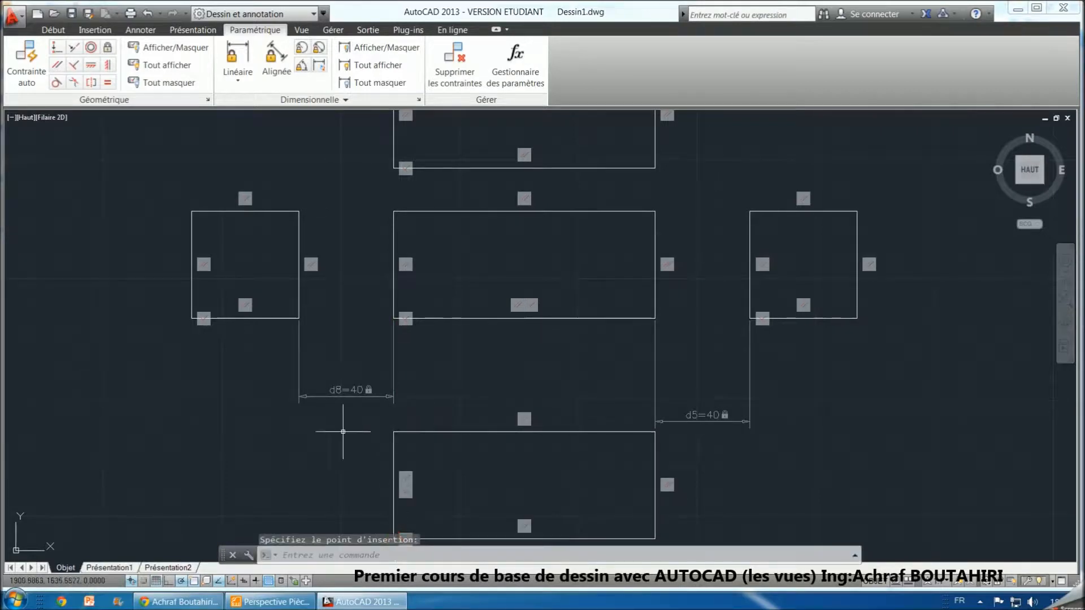
Add a vertical linear dimensional constraint of 40 between the facing right corners of the central and upper rectangles
scroll(343, 431, "down", 2)
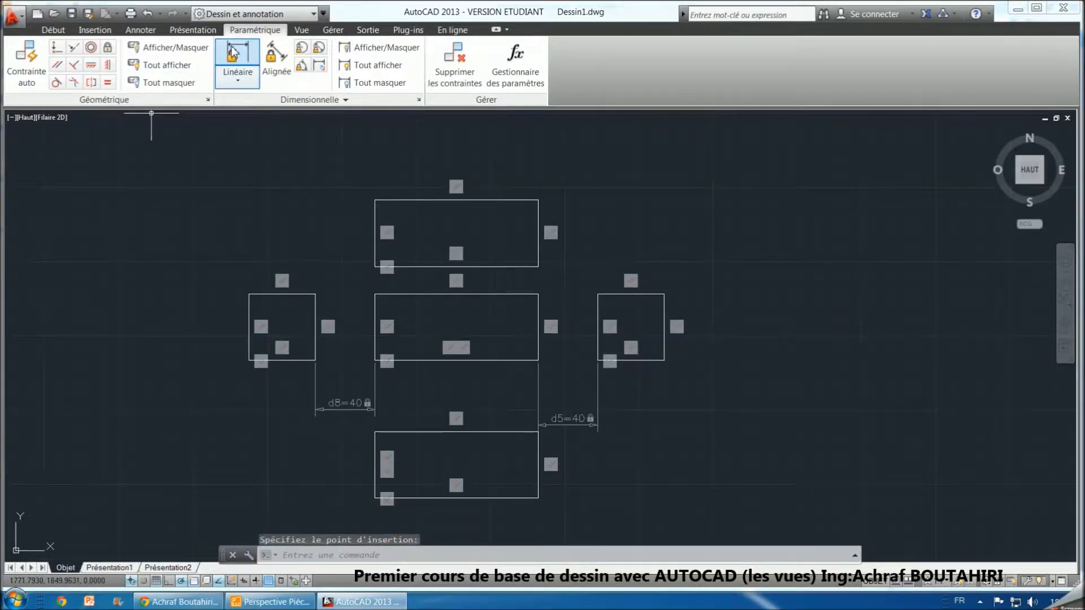
left_click(237, 66)
left_click(537, 294)
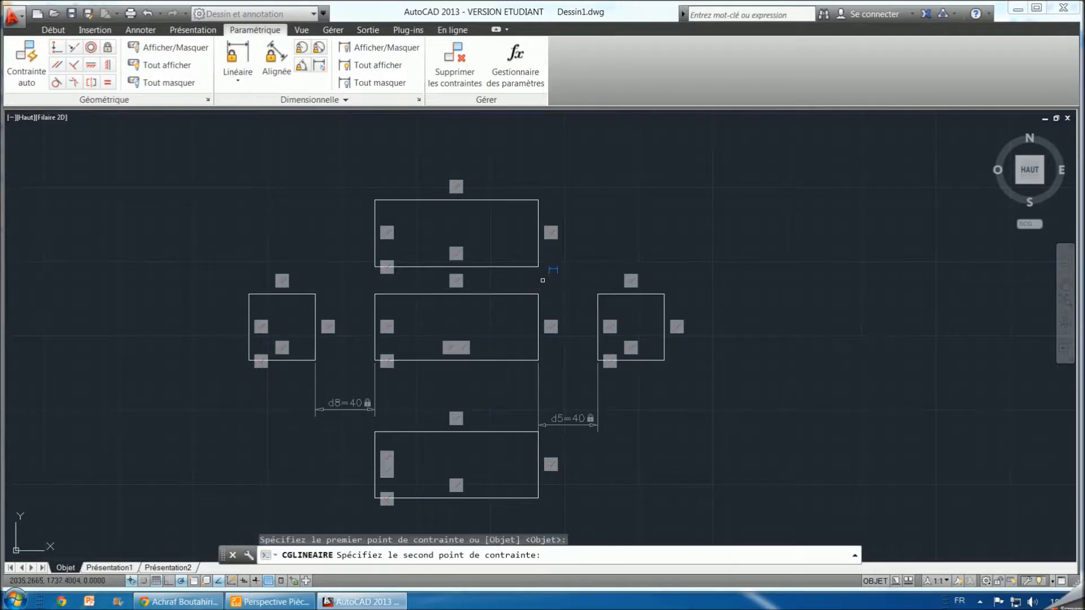
left_click(539, 268)
left_click(565, 280)
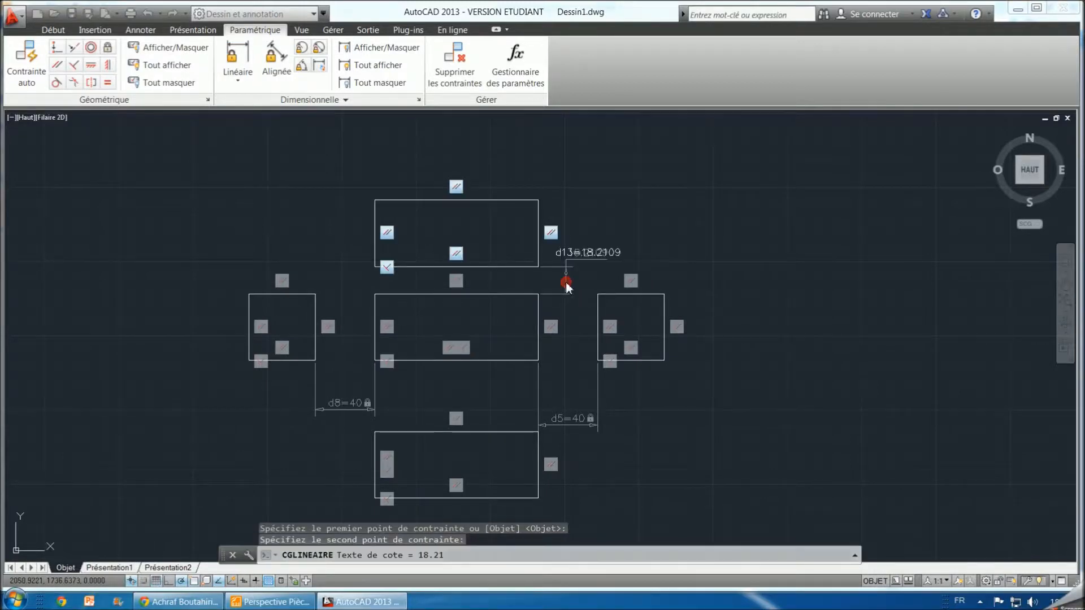
type("40")
key("Return")
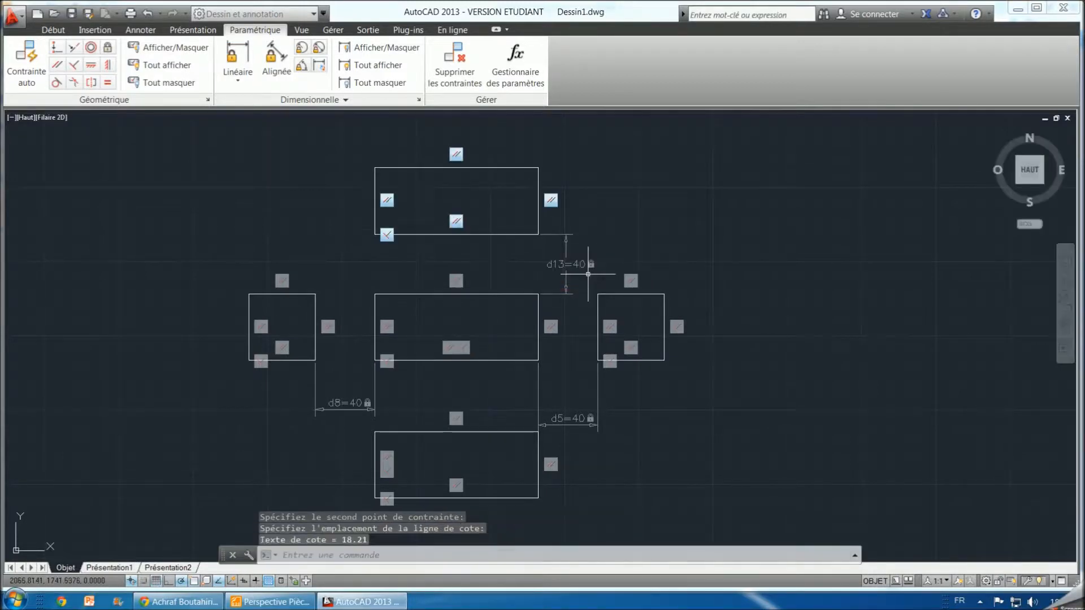
Add a vertical linear dimensional constraint of 40 between the facing right corners of the central and lower rectangles
key("Return")
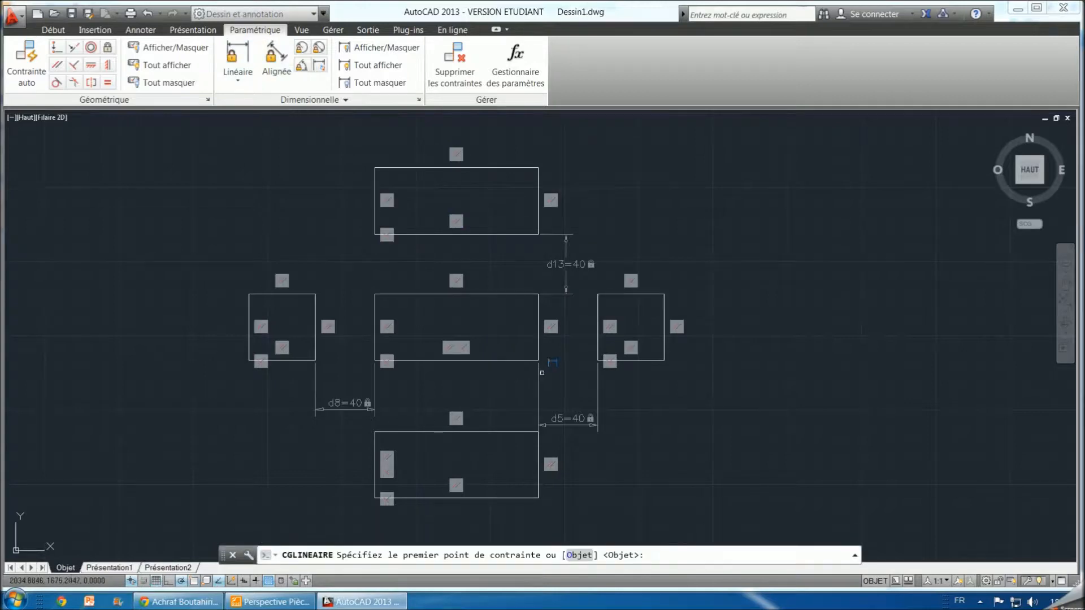
left_click(539, 361)
left_click(539, 432)
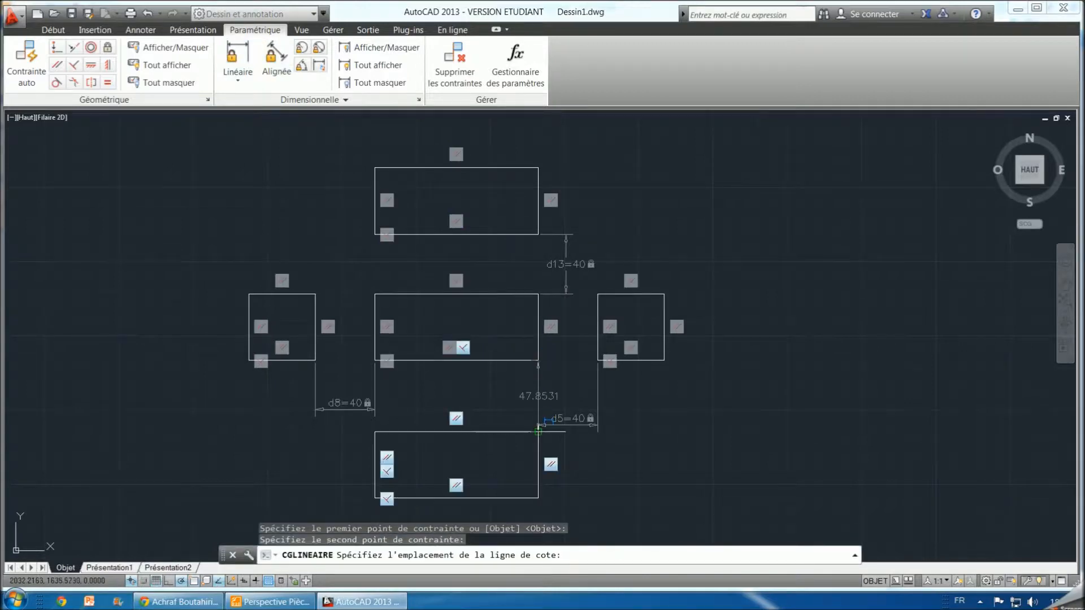
left_click(565, 399)
type("40")
key("Return")
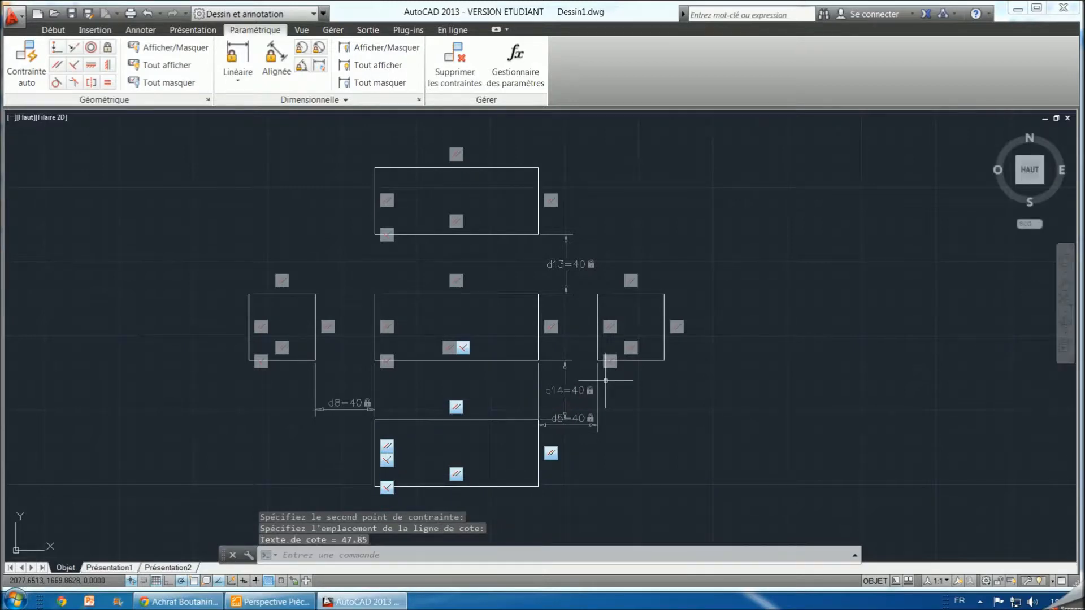
Hide all dimensional and geometric constraints in the drawing
left_click(378, 82)
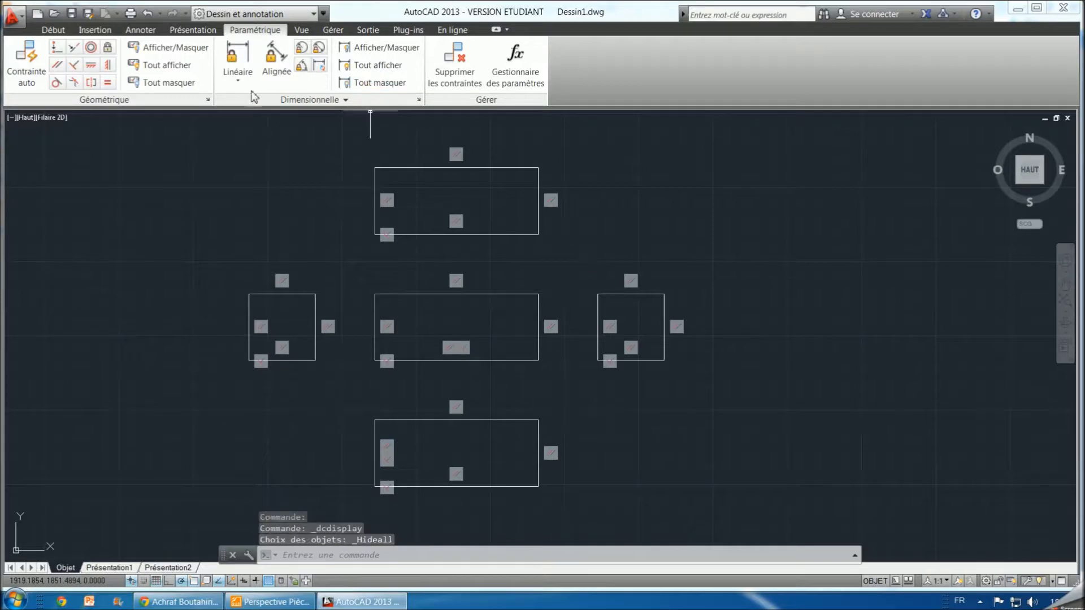
left_click(168, 82)
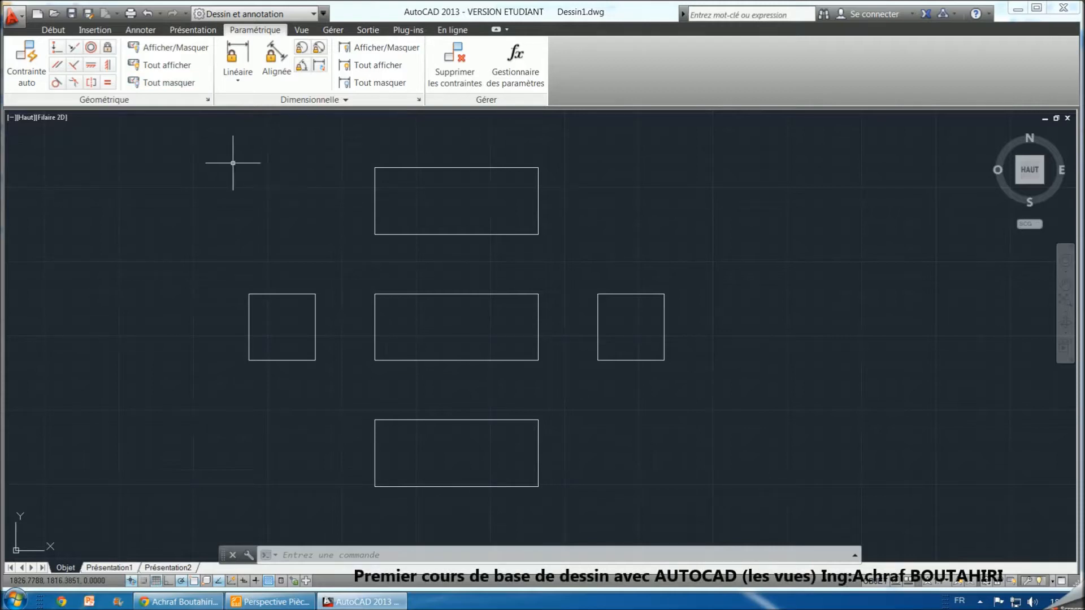
Change the colour of the upper long rectangle to yellow (Jaune)
left_click(538, 215)
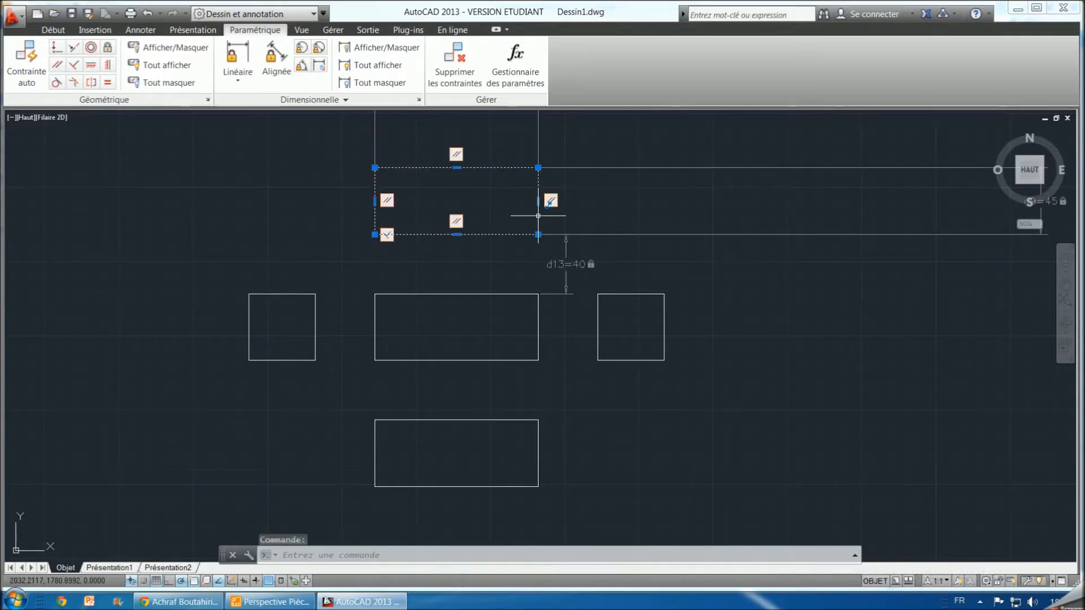
left_click(53, 29)
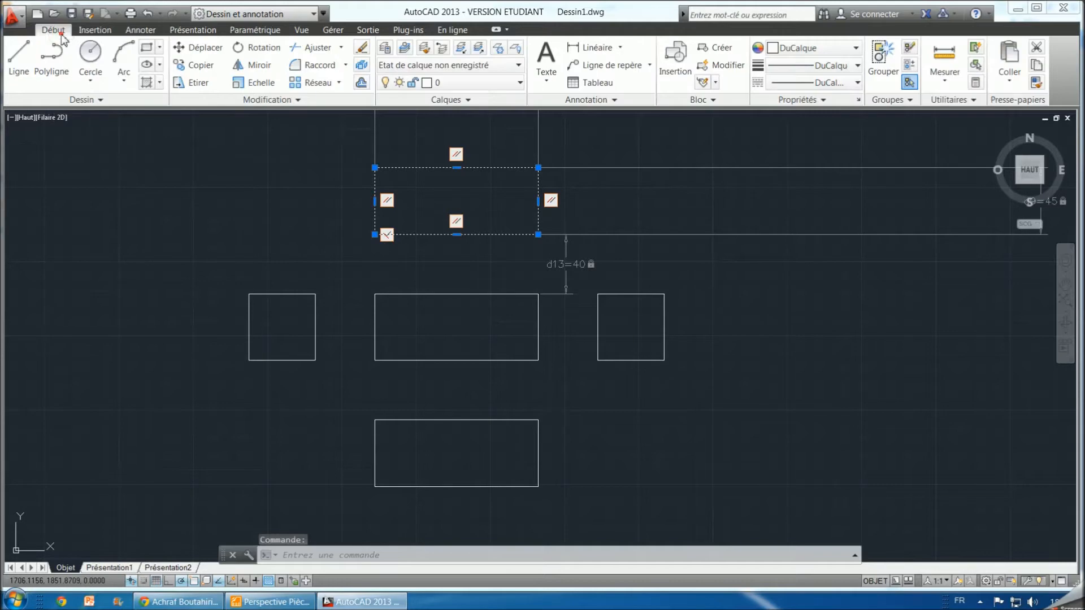
left_click(841, 55)
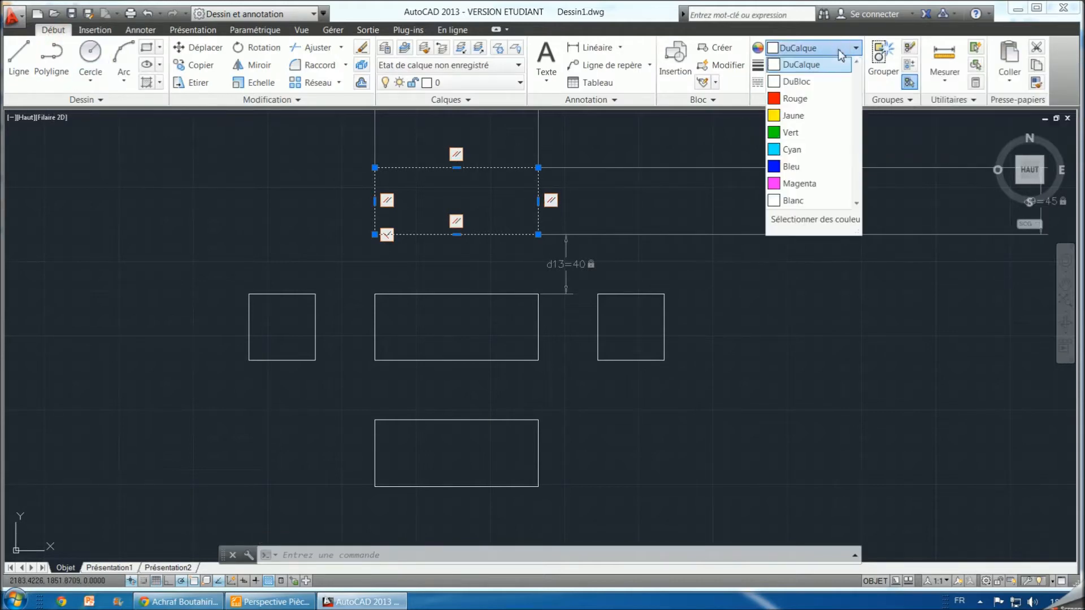
left_click(827, 116)
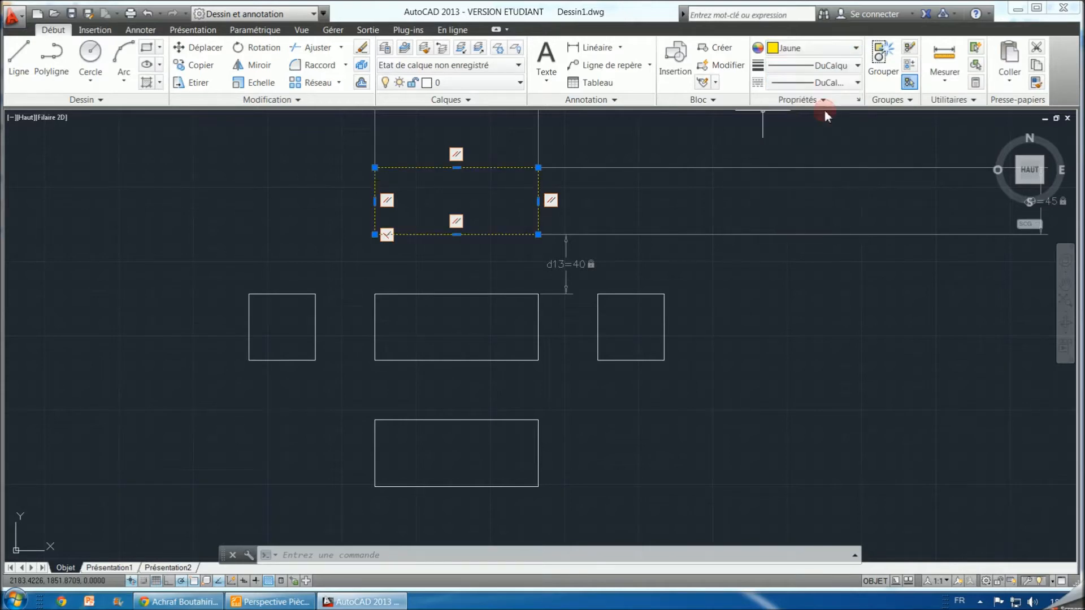
left_click(857, 284)
key("Escape")
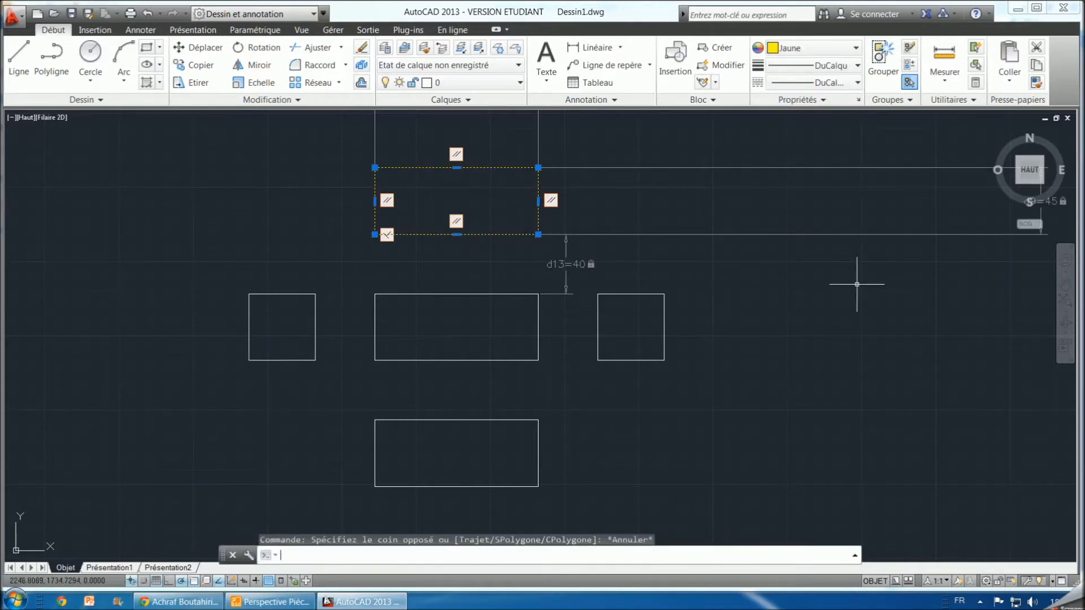
Add the right-hand square to the selection and display the properties of both selected outlines
left_click(665, 315)
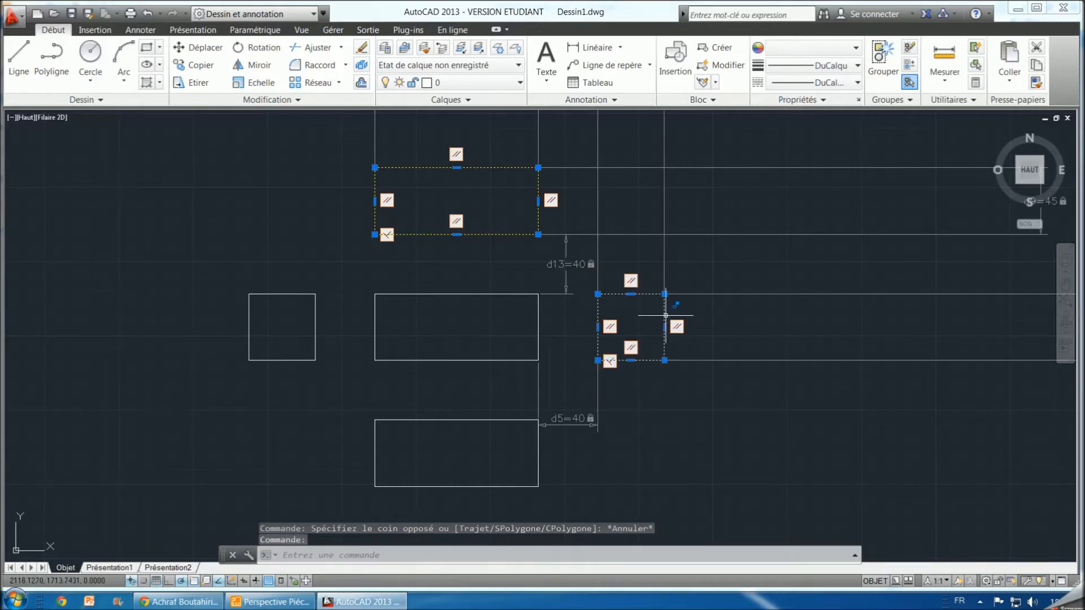
left_click(855, 49)
left_click(855, 49)
left_click(857, 67)
left_click(857, 68)
left_click(857, 83)
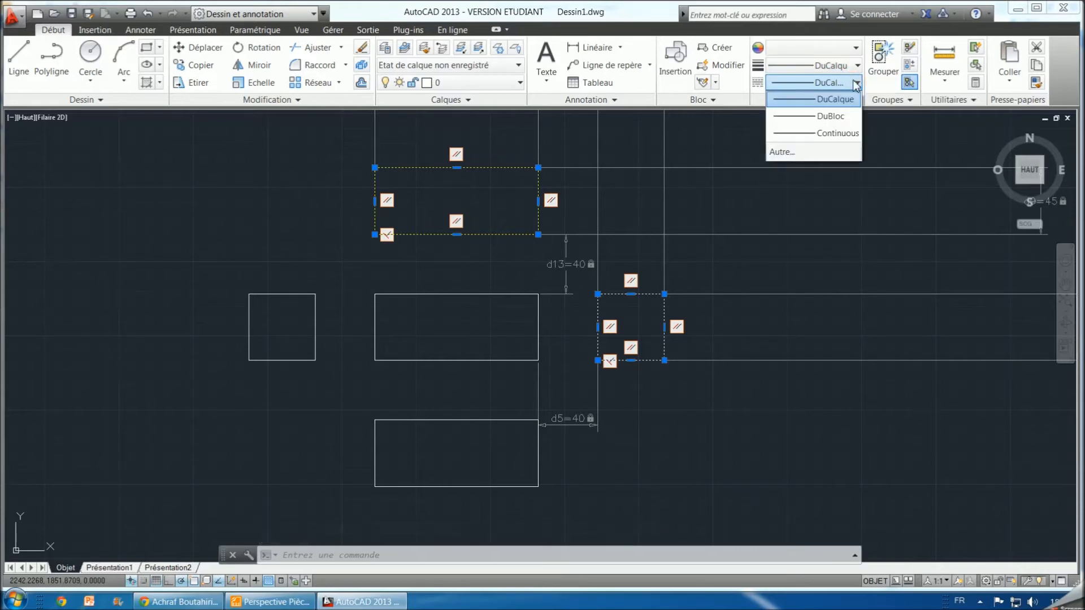
left_click(856, 83)
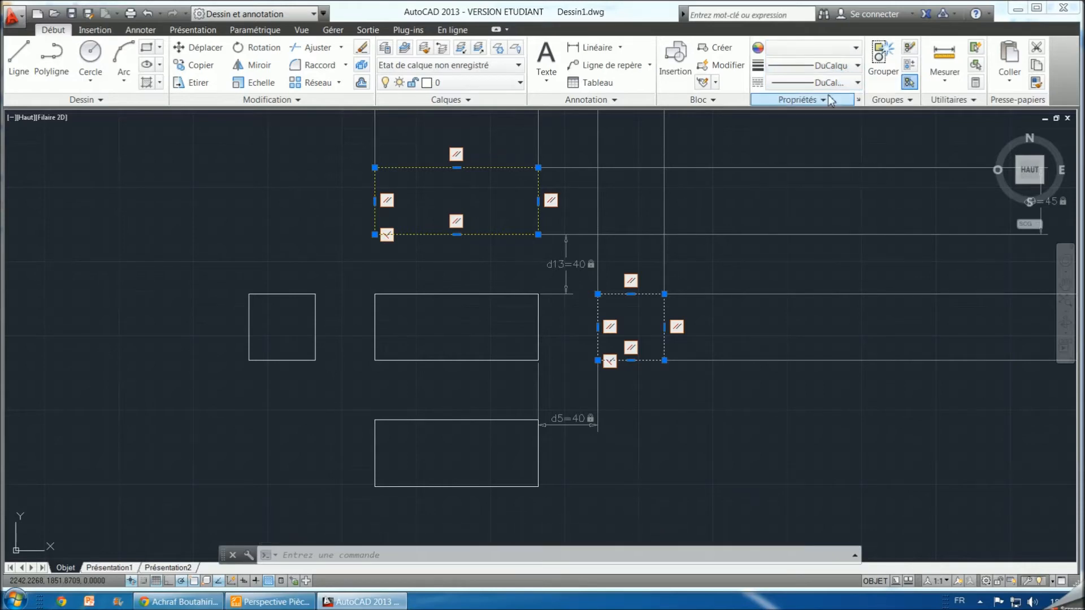
right_click(663, 313)
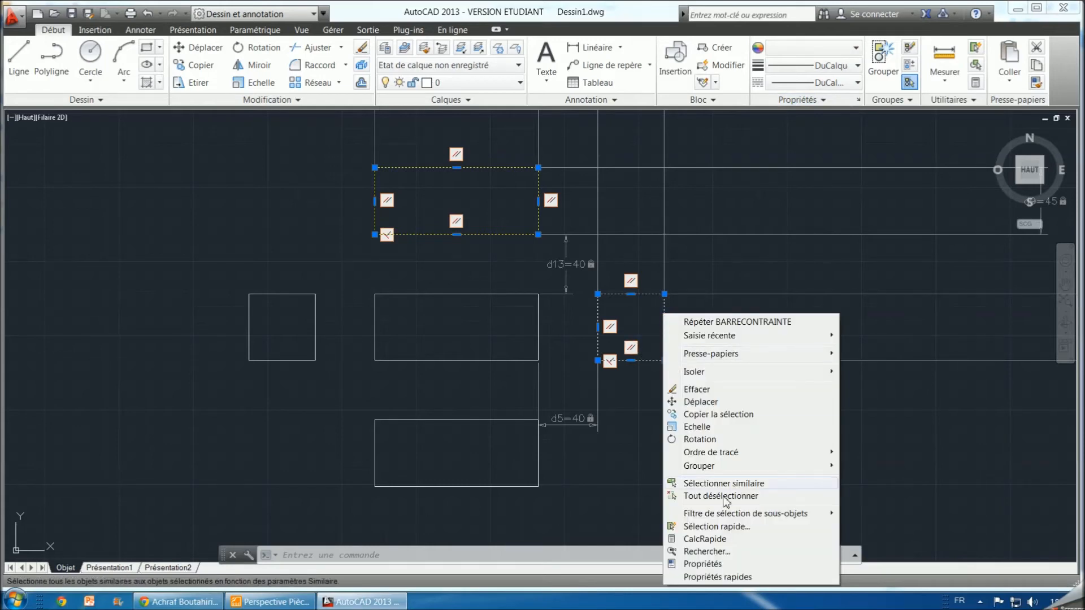
left_click(703, 564)
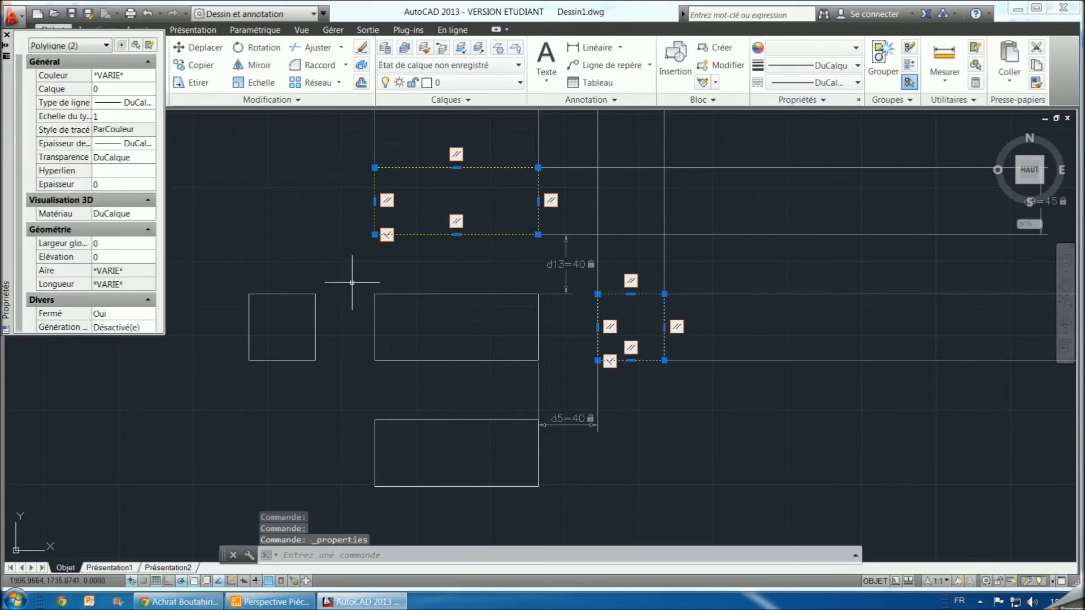